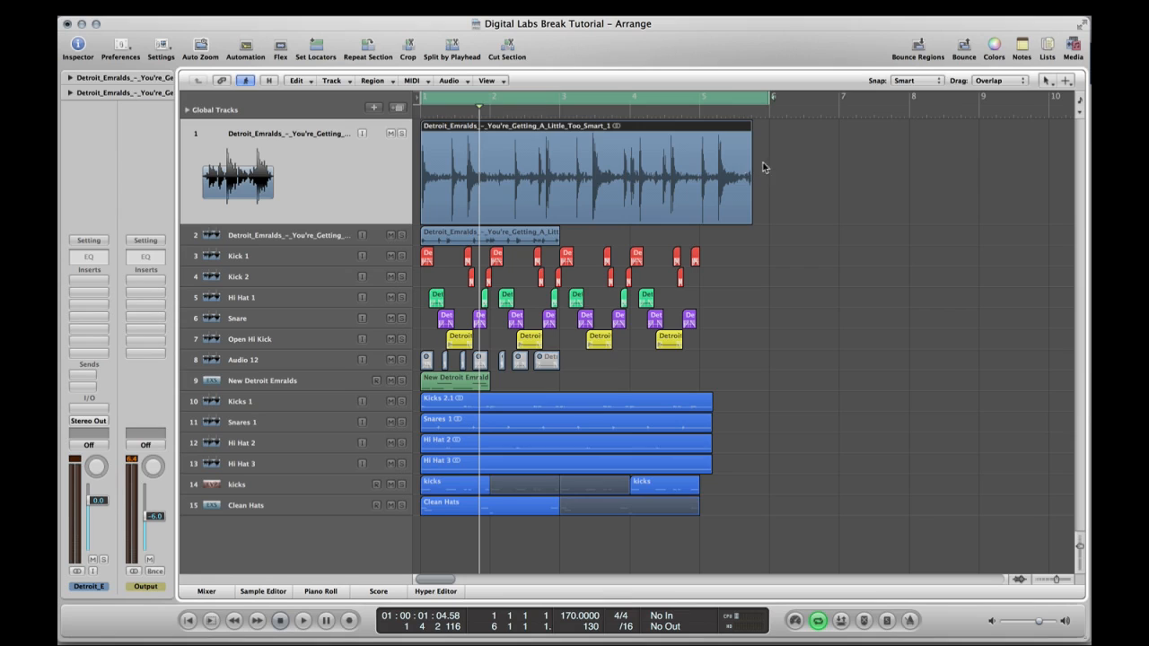
# Select the Detroit Emeralds break region on track 1 and solo that track
pyautogui.click(781, 167)
pyautogui.click(613, 187)
pyautogui.click(400, 133)
pyautogui.hotkey('ctrl', 'Up')
pyautogui.click(306, 206)
# In the browser, play the drum intro of the Detroit Emeralds video from its start and pause it
pyautogui.click(200, 36)
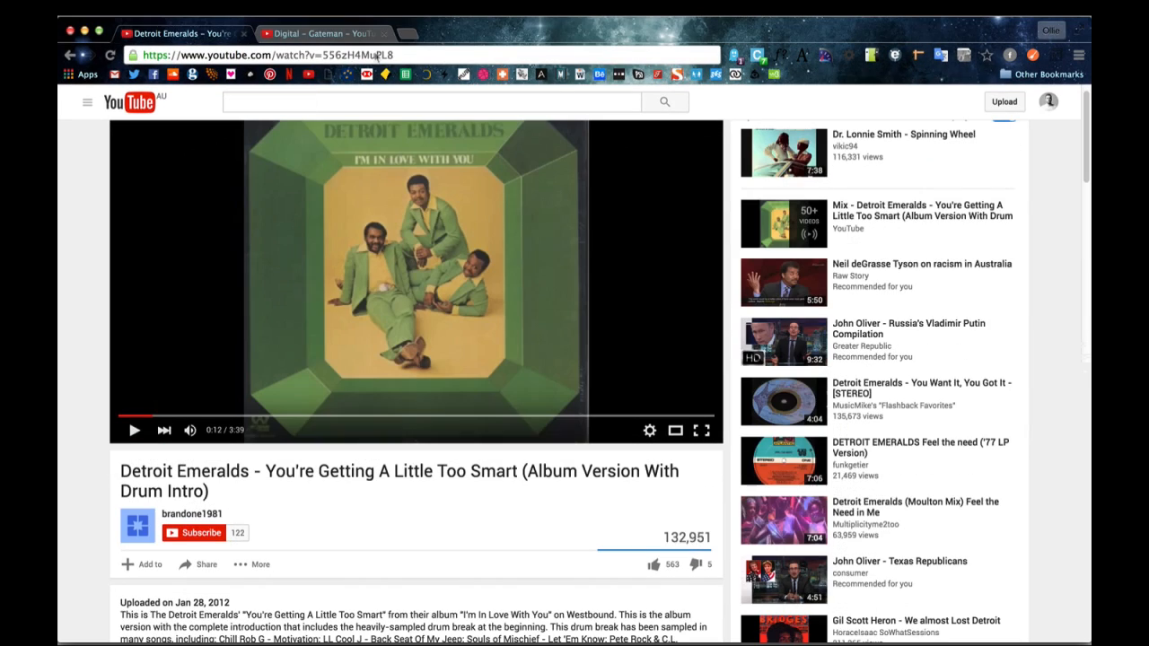
pyautogui.click(129, 416)
pyautogui.click(134, 429)
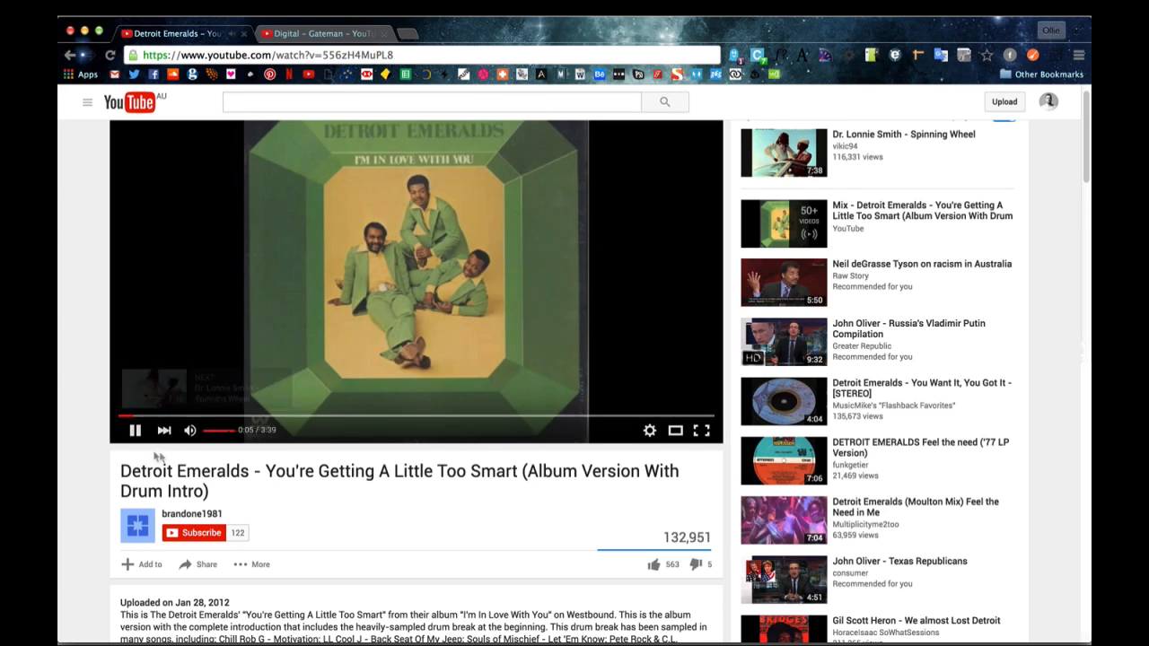
pyautogui.moveTo(125, 440)
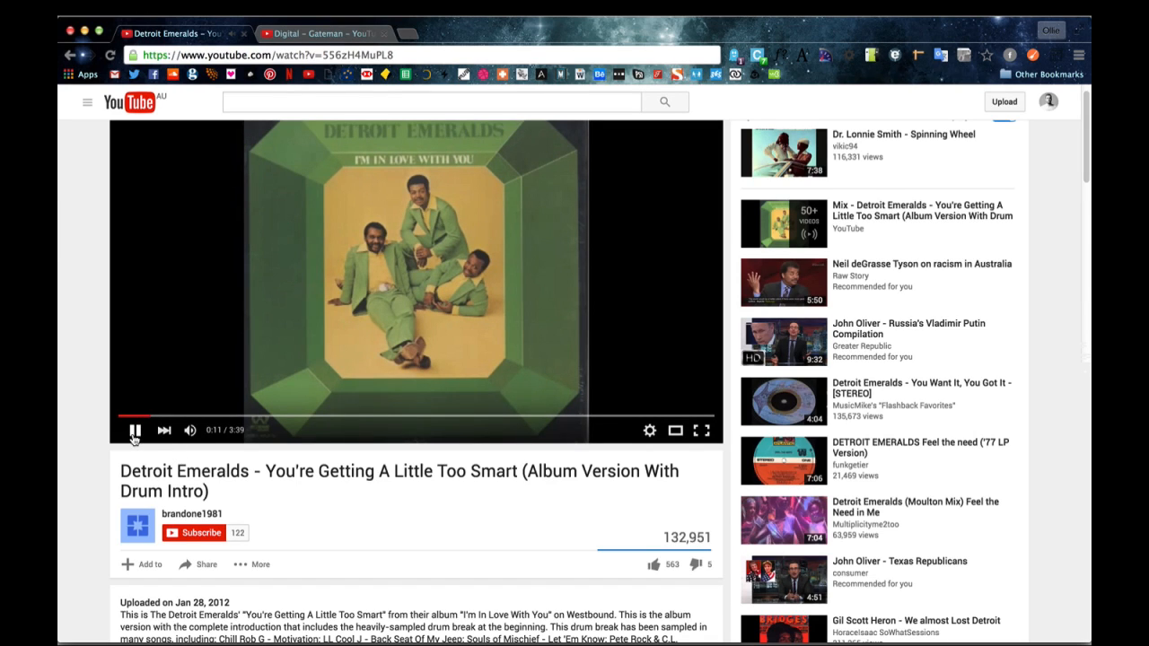
pyautogui.click(134, 432)
# Switch to the "Digital - Gateman" video, play its drum break from near the start, and pause it
pyautogui.click(319, 33)
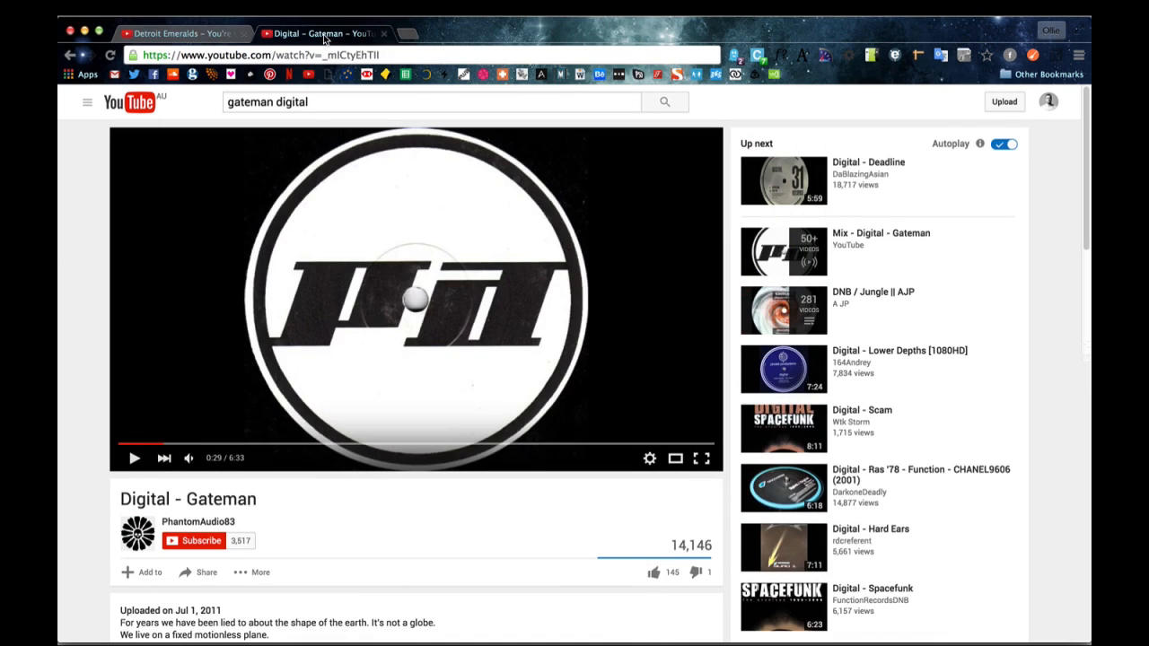
pyautogui.click(129, 444)
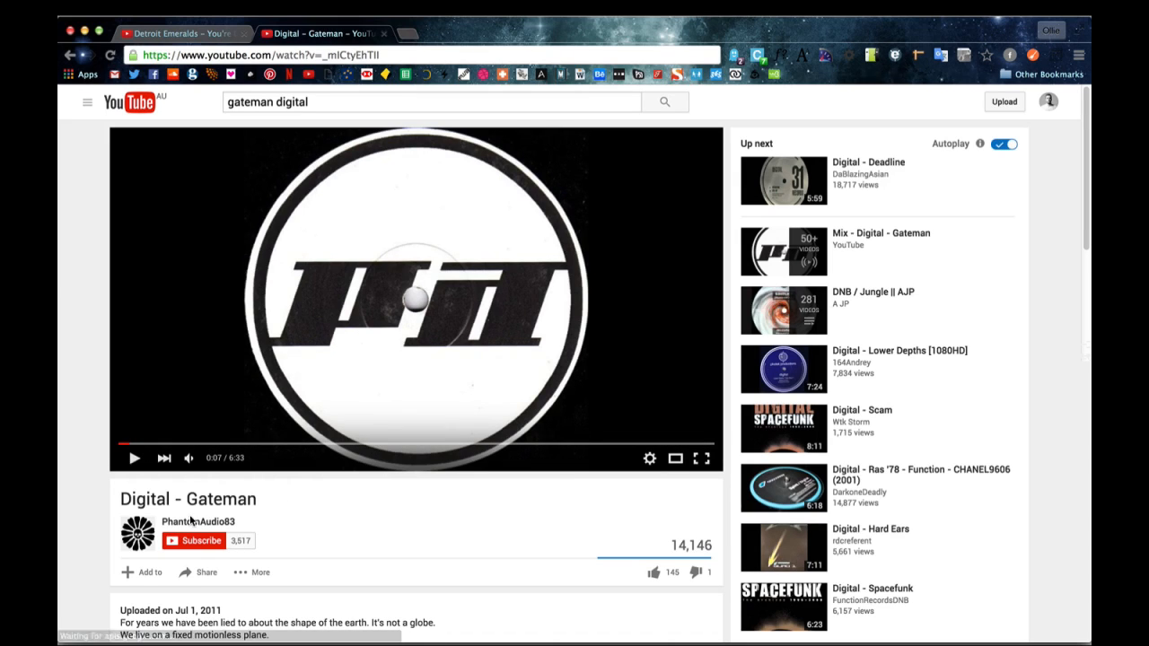
pyautogui.click(134, 460)
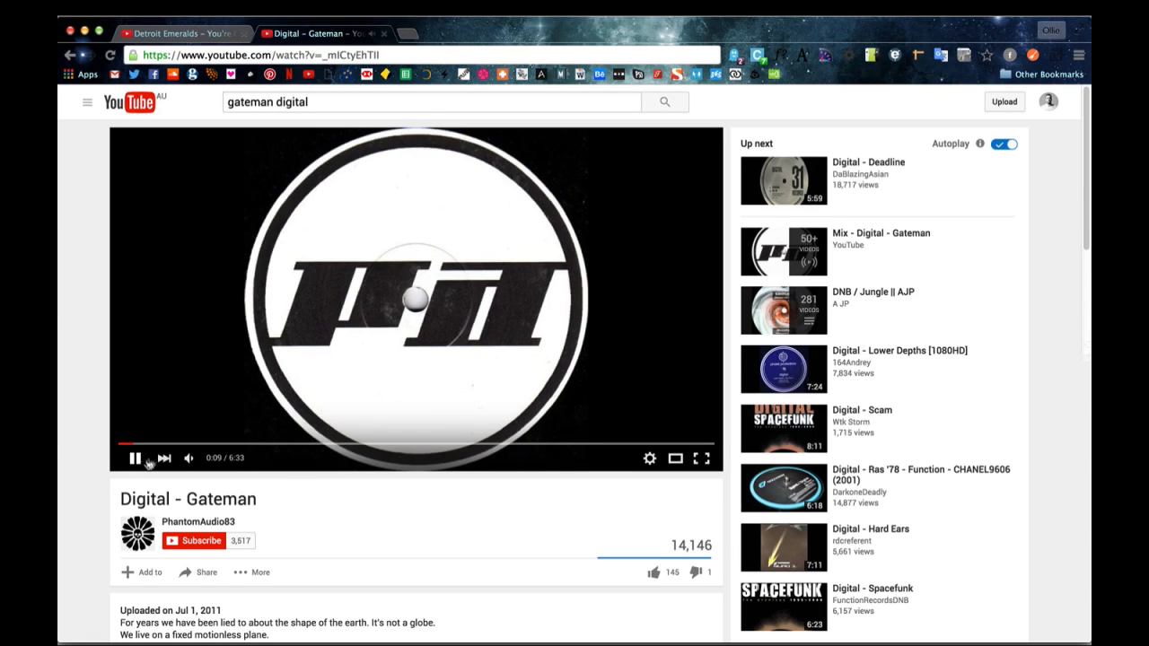
pyautogui.click(136, 460)
# Compare the drum breaks by briefly replaying the Detroit Emeralds intro and then the Gateman track
pyautogui.click(198, 39)
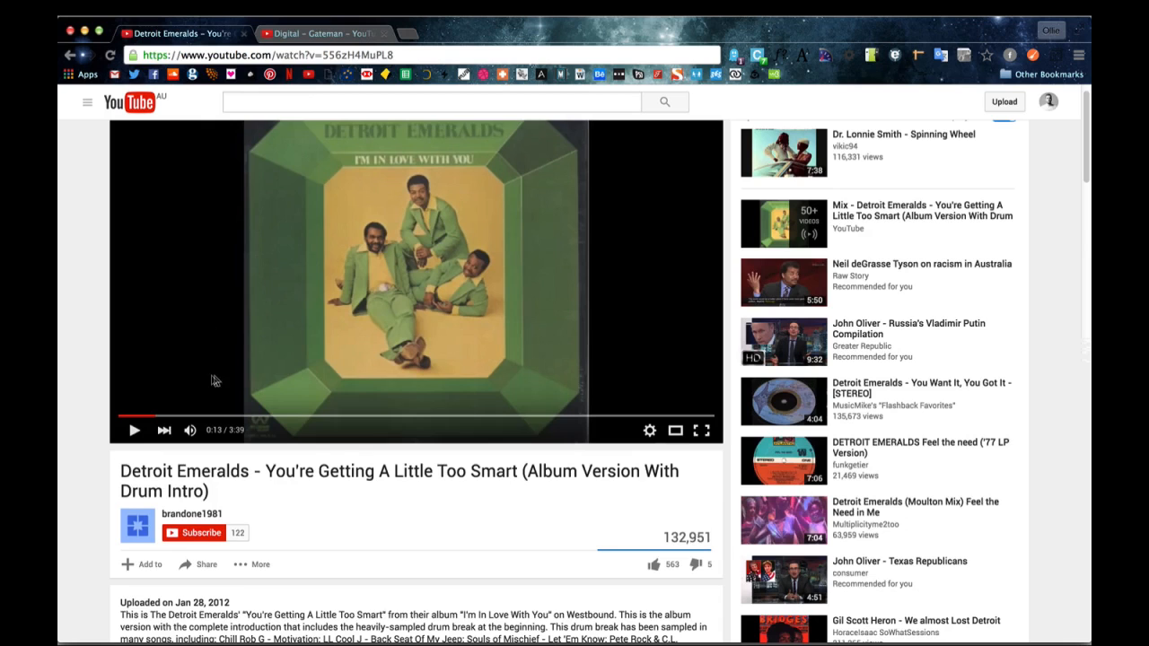
pyautogui.click(133, 431)
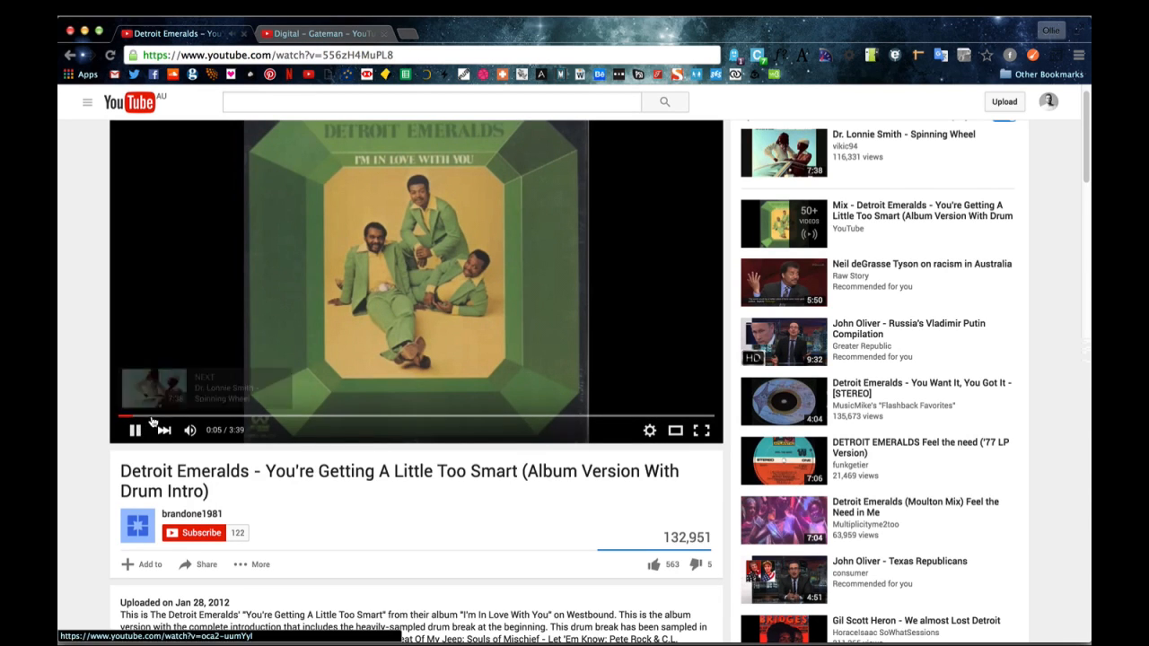
pyautogui.click(135, 432)
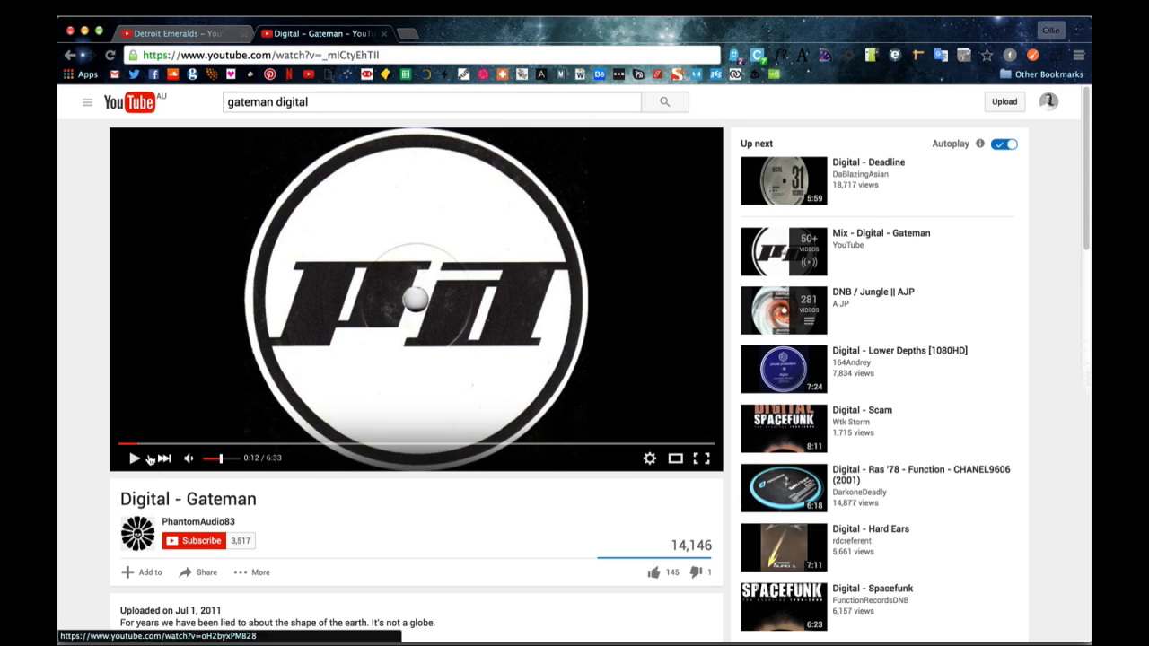
pyautogui.click(134, 462)
pyautogui.click(133, 461)
pyautogui.click(188, 36)
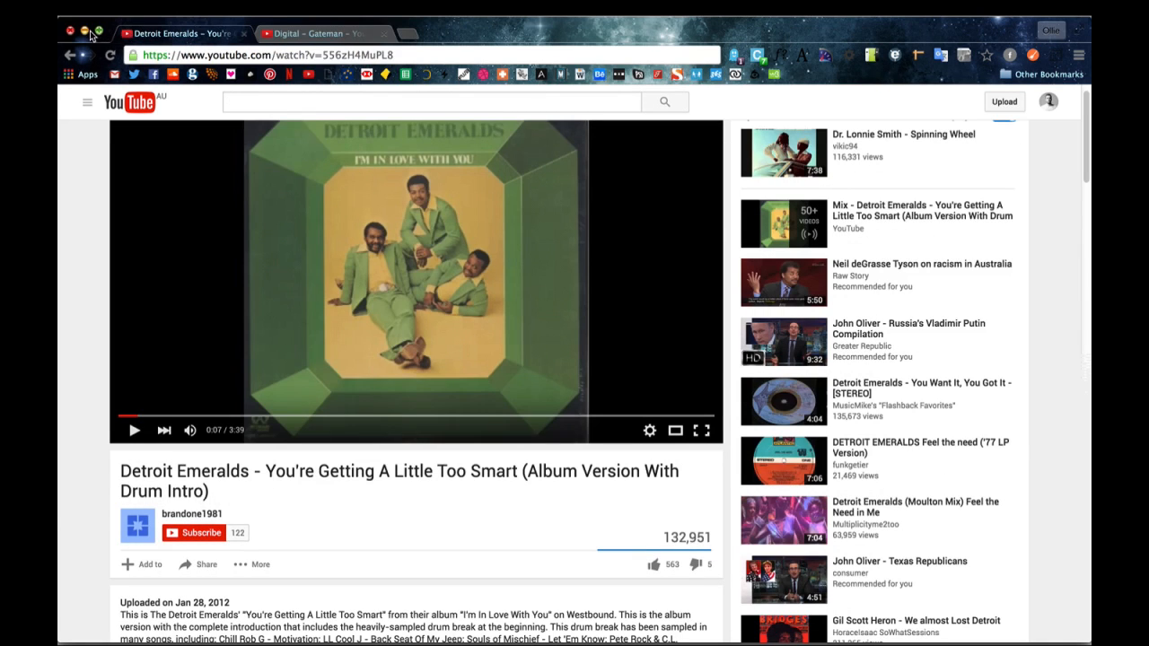
# Minimize the browser to return to the Logic project, and play back the soloed break on track 1
pyautogui.click(308, 33)
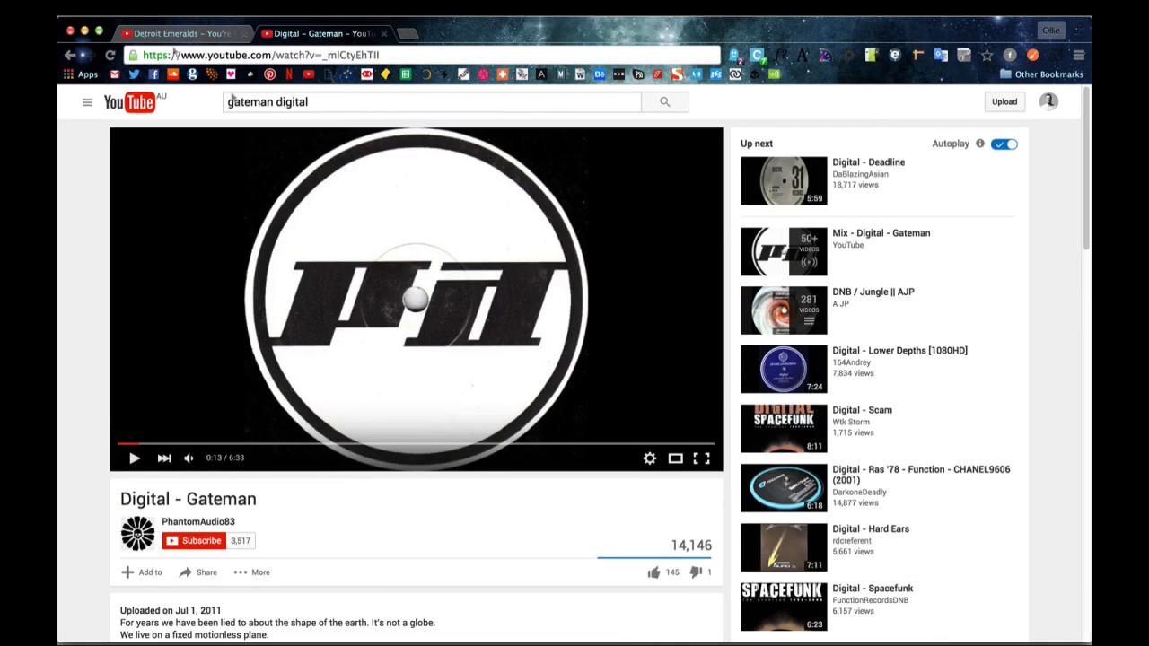
pyautogui.click(84, 33)
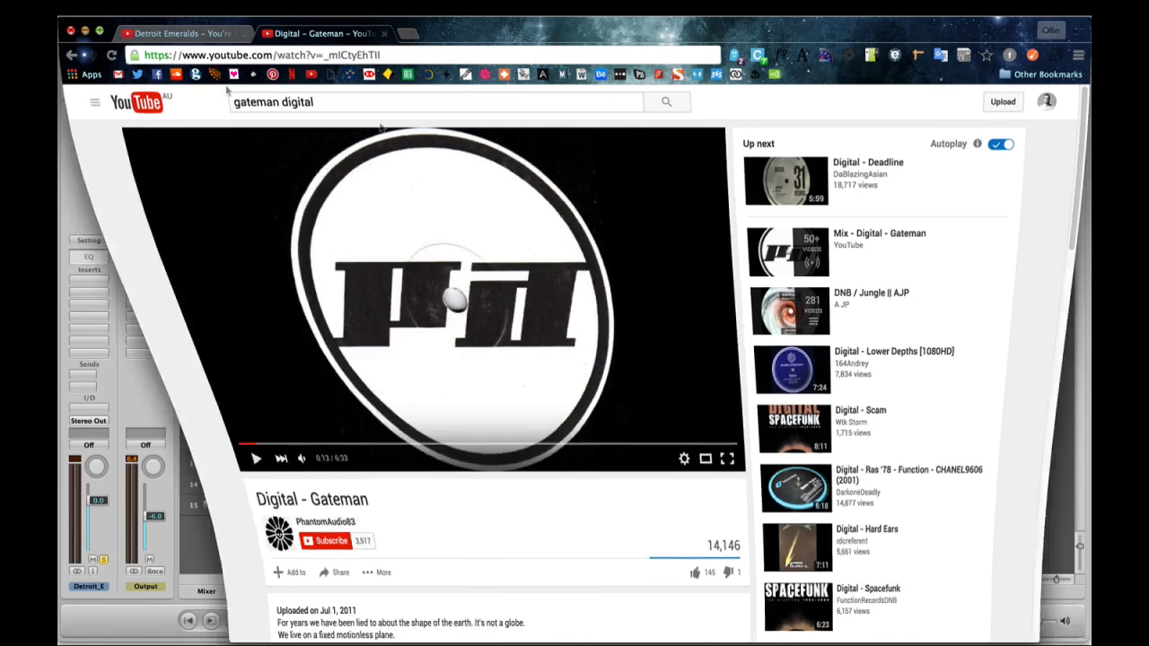
pyautogui.click(584, 25)
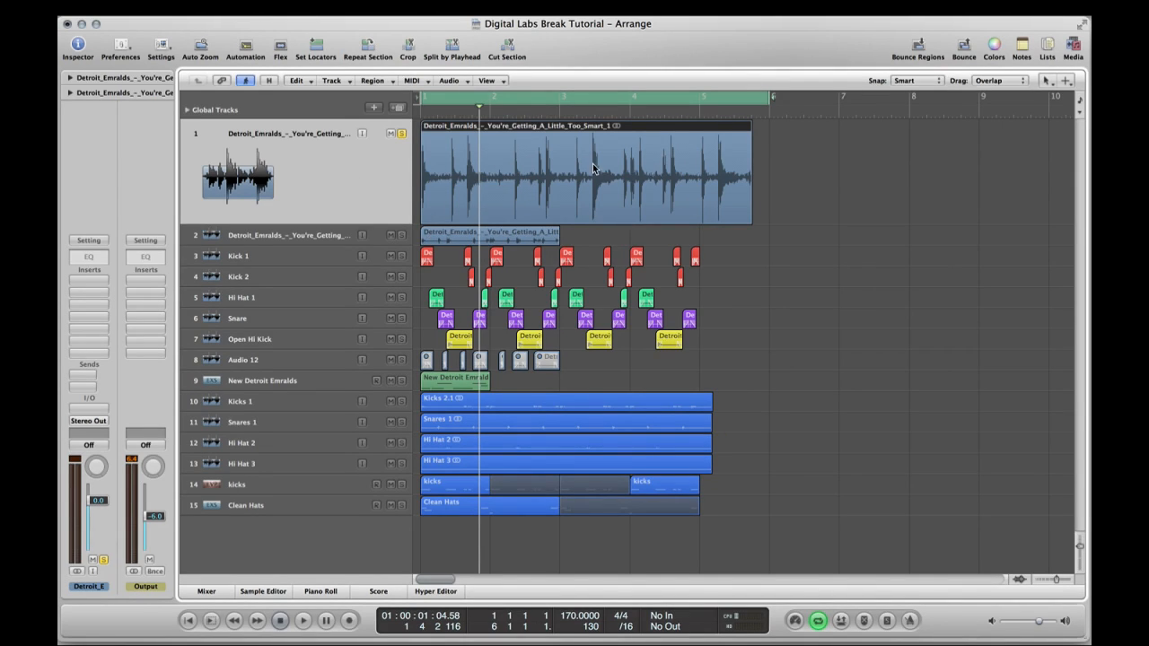
pyautogui.press('space')
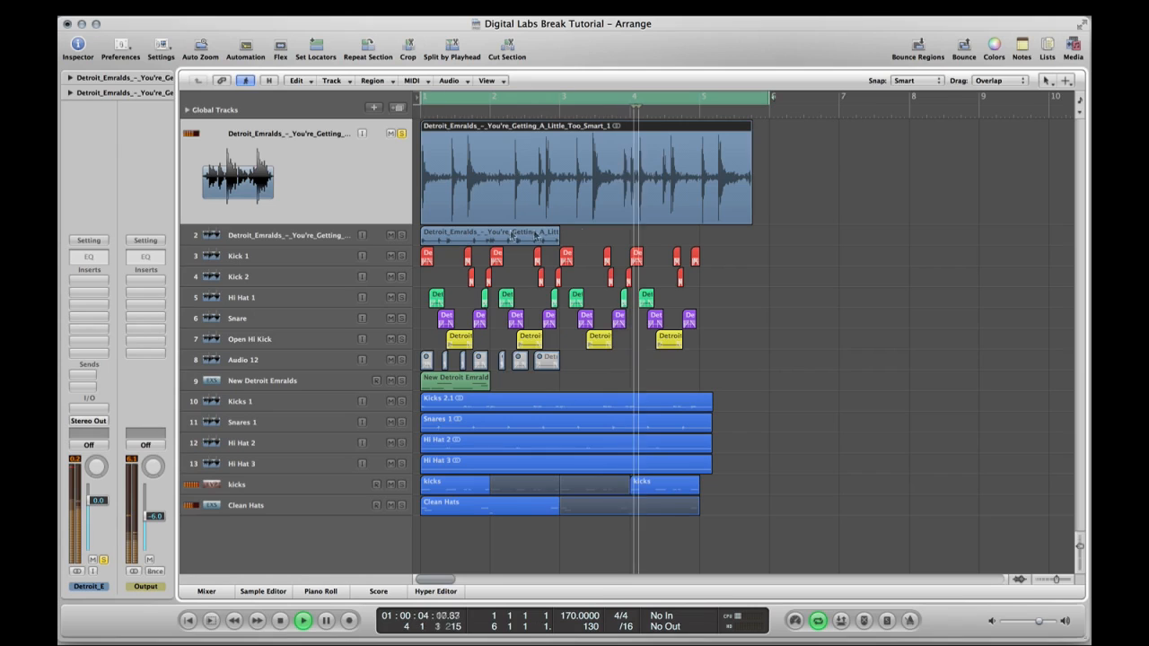
pyautogui.press('space')
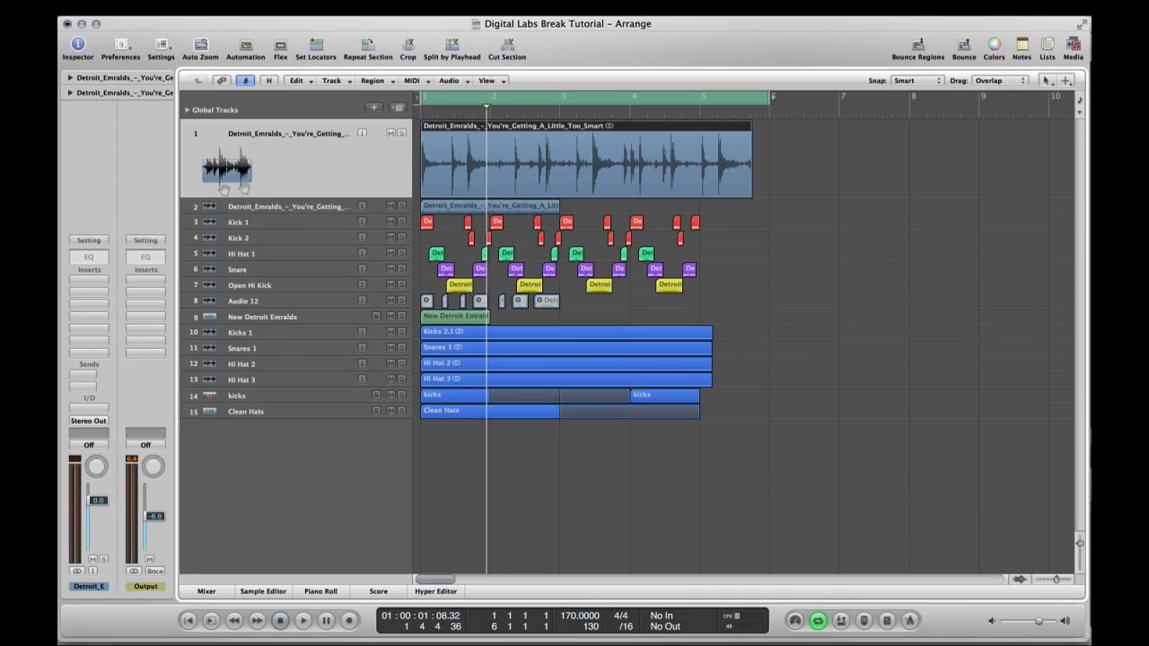
# Compare the original break on track 1 with the shorter sped-up break on track 2
pyautogui.hotkey('ctrl', 'Down')
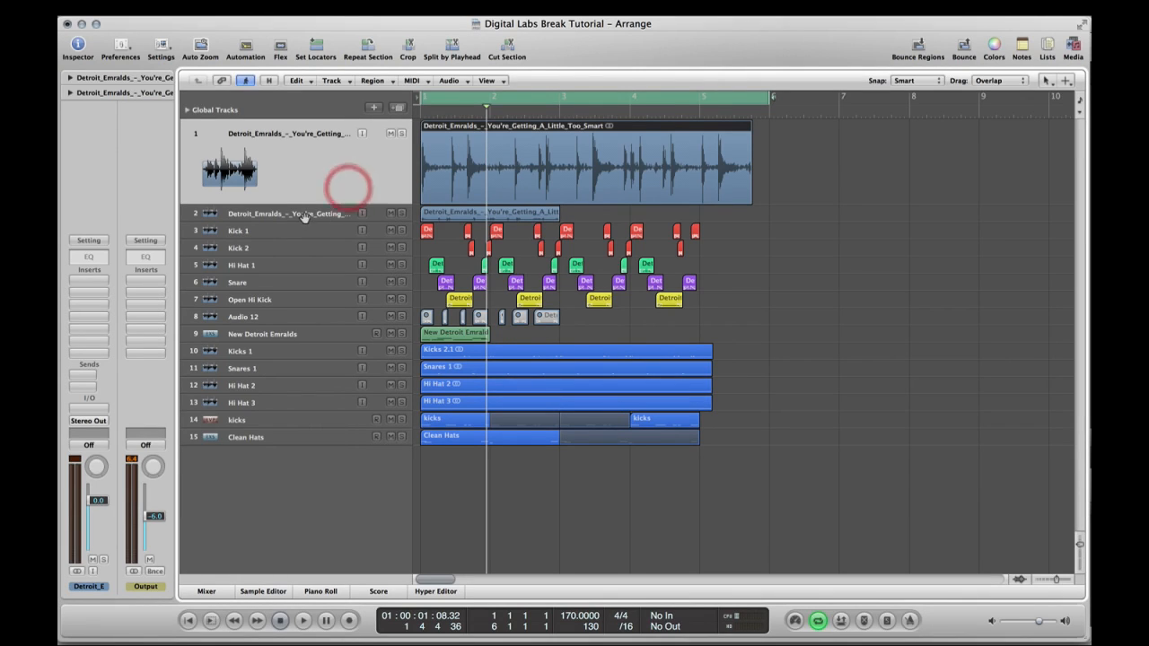
pyautogui.click(307, 212)
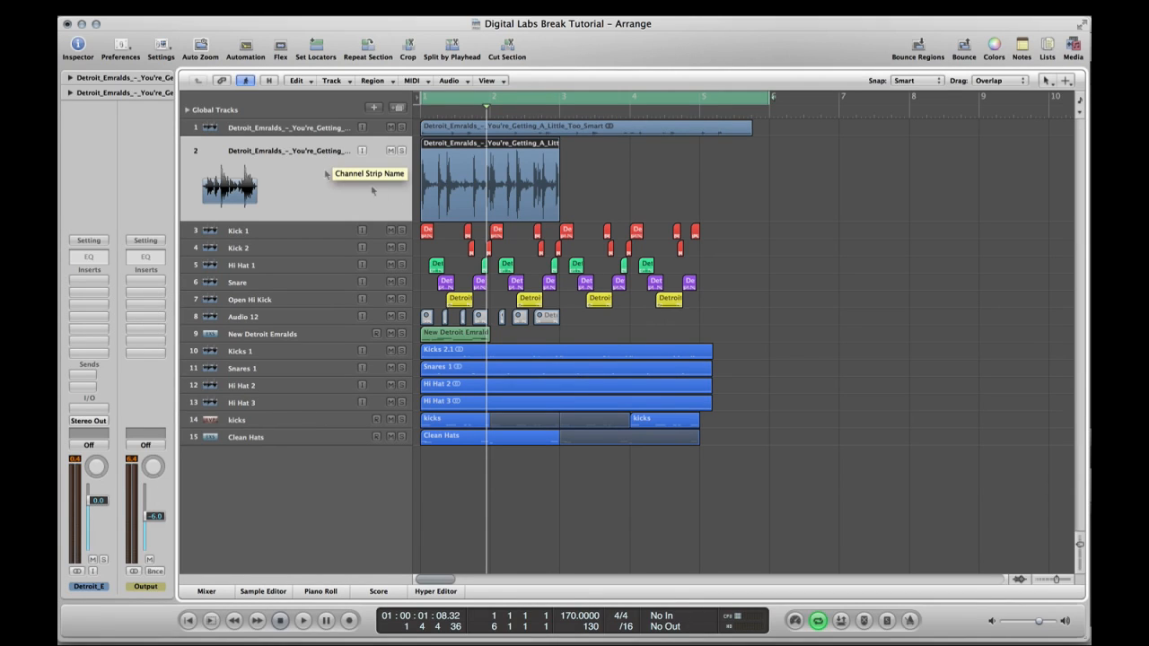
pyautogui.click(313, 129)
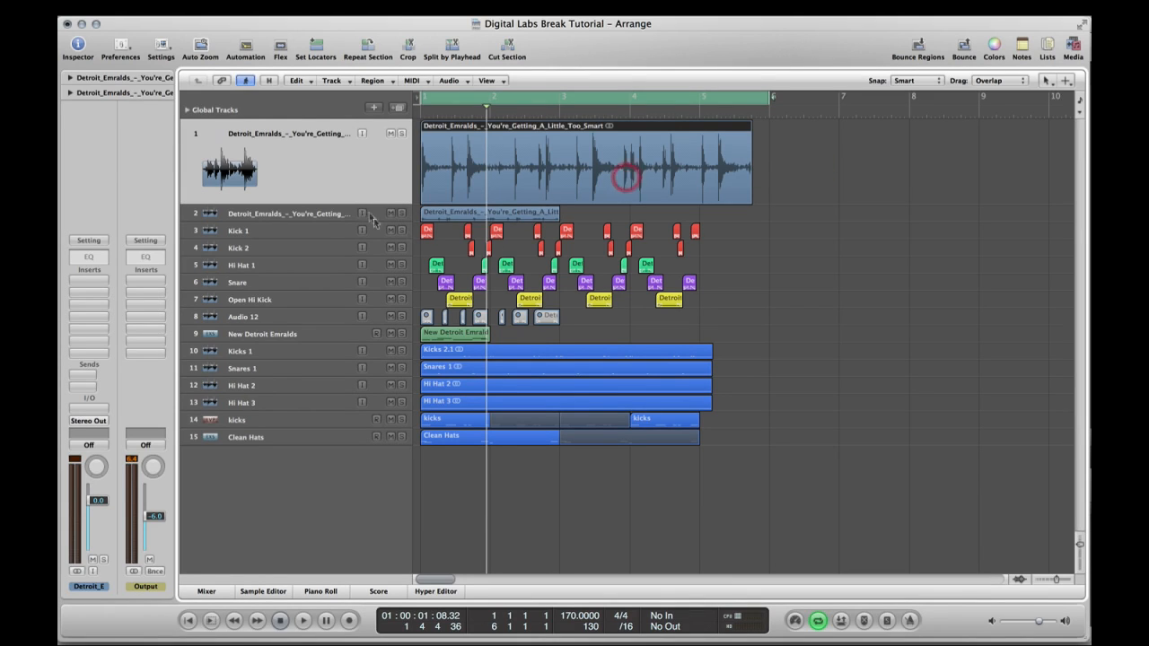
pyautogui.click(310, 214)
pyautogui.click(402, 151)
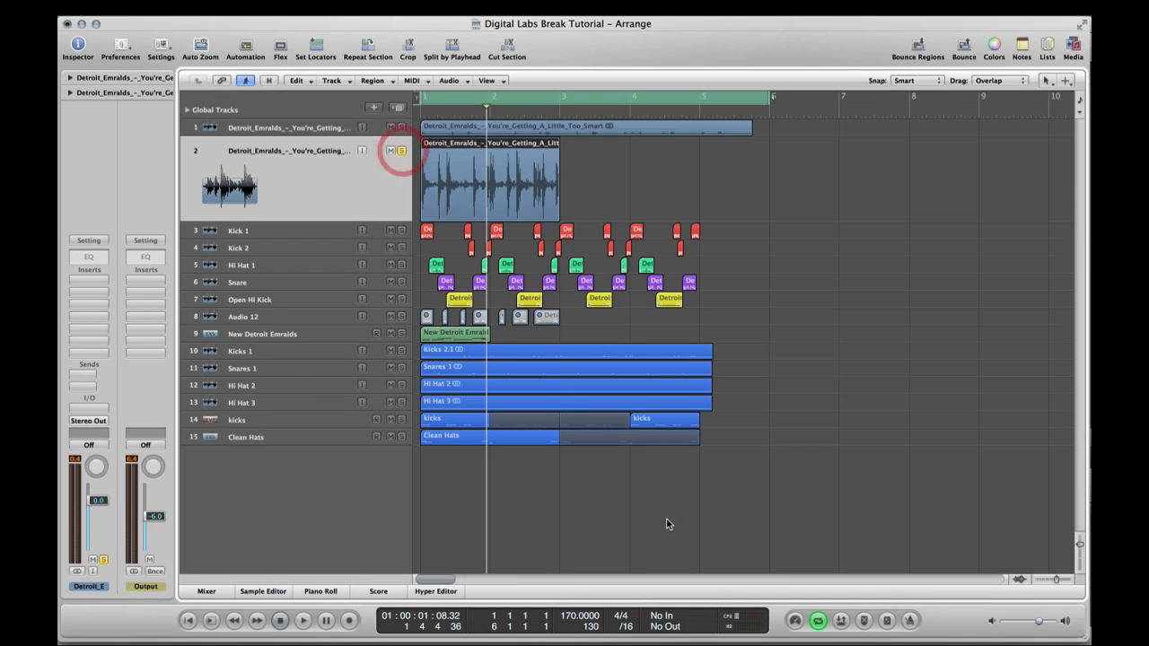
pyautogui.click(401, 151)
# Solo track 1 and play back the original Detroit Emeralds break
pyautogui.click(321, 133)
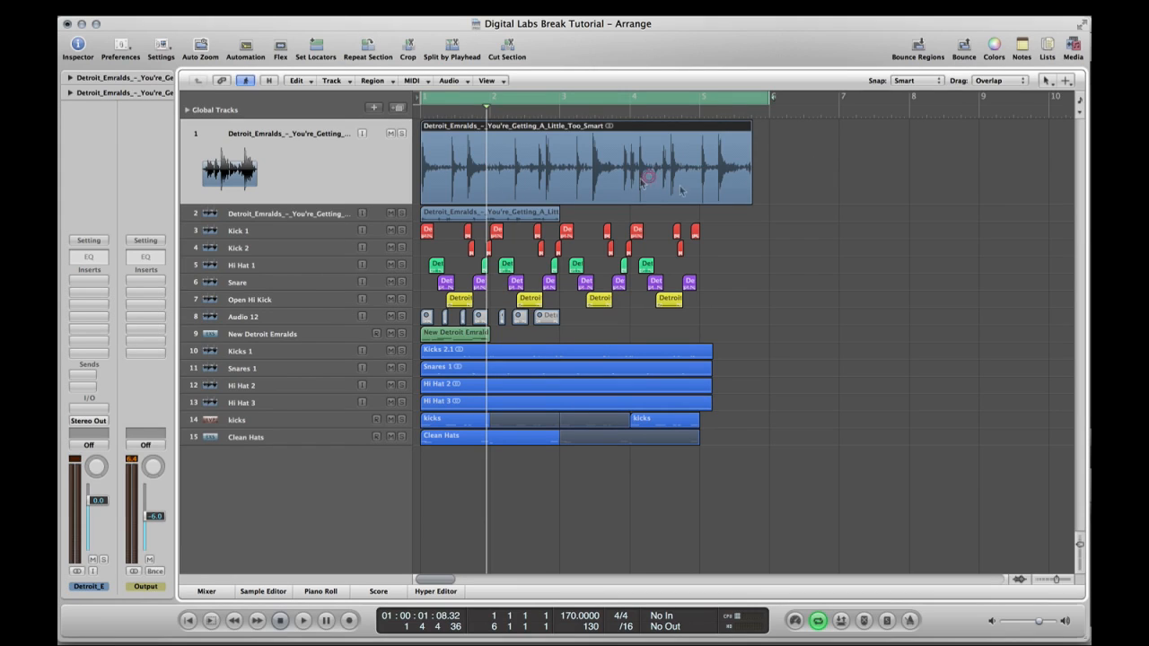
pyautogui.click(341, 170)
pyautogui.click(401, 133)
pyautogui.press('space')
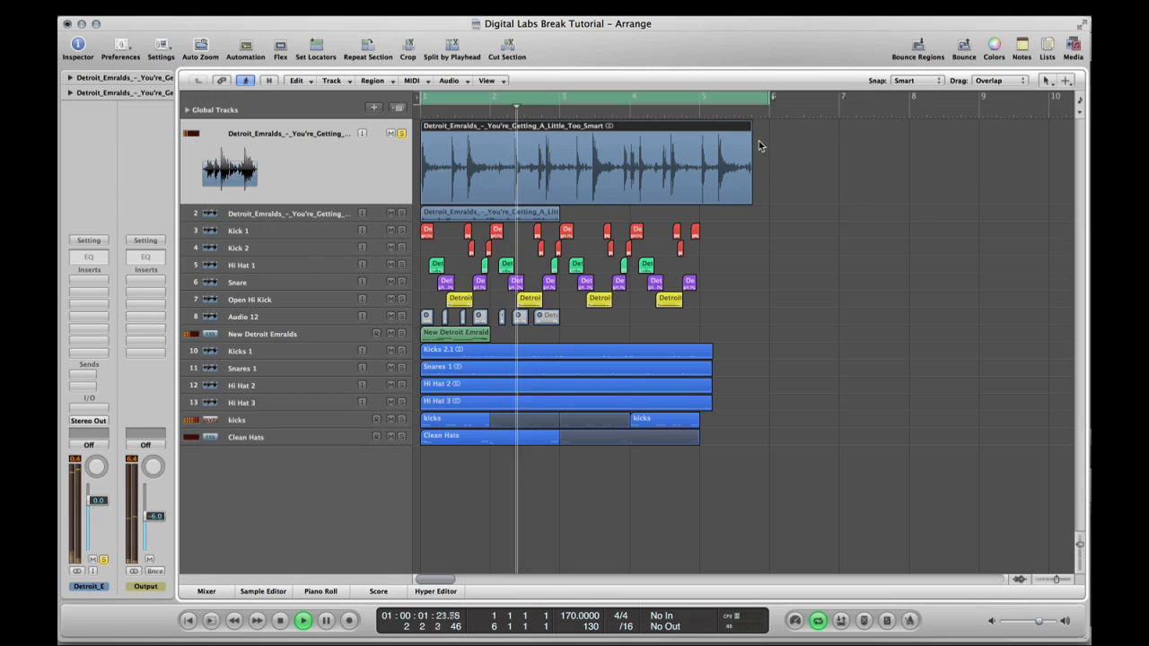
pyautogui.press('space')
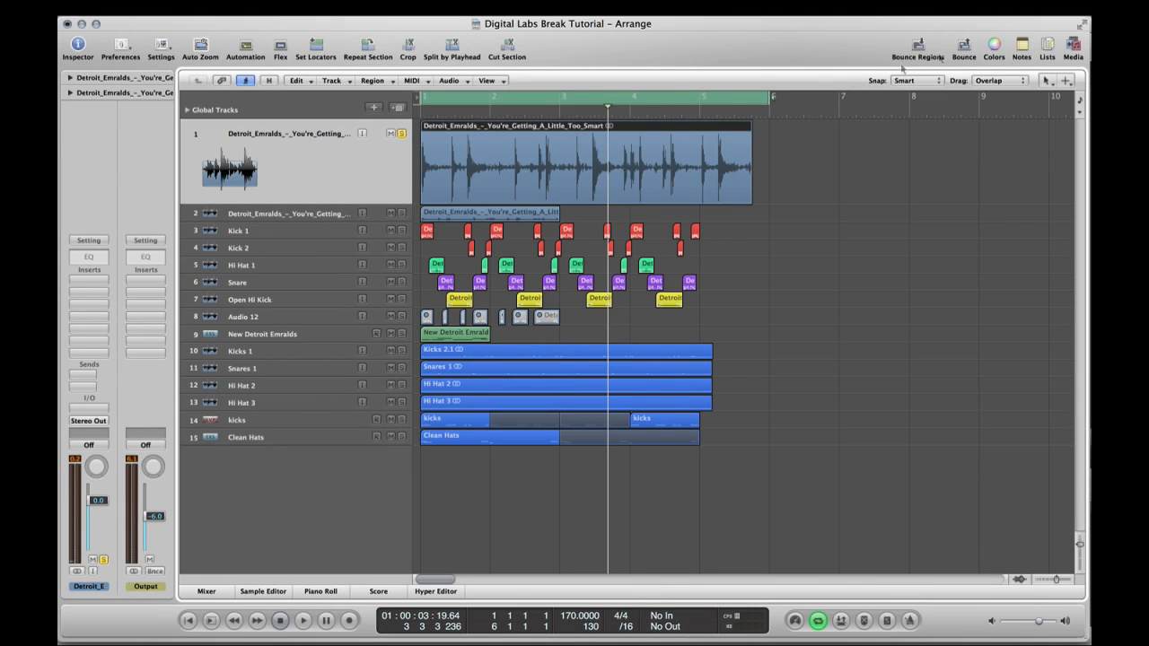
# Bounce the original break region in place to a new track, leaving the source and including the audio tail
pyautogui.click(562, 178)
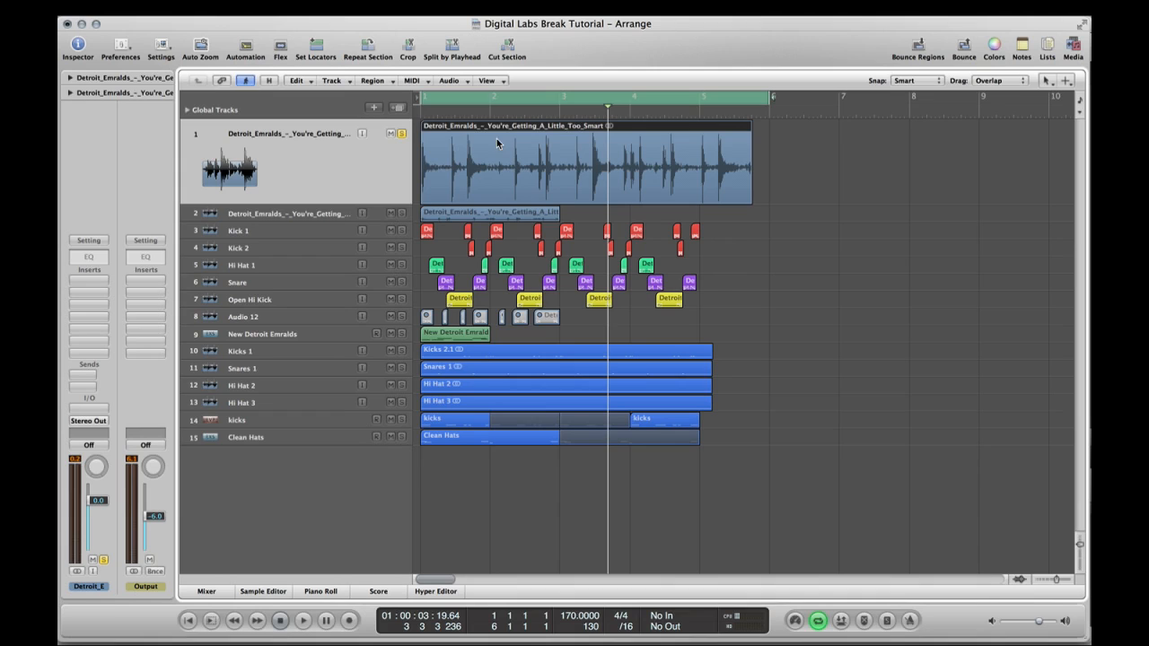
pyautogui.click(569, 175)
pyautogui.click(919, 45)
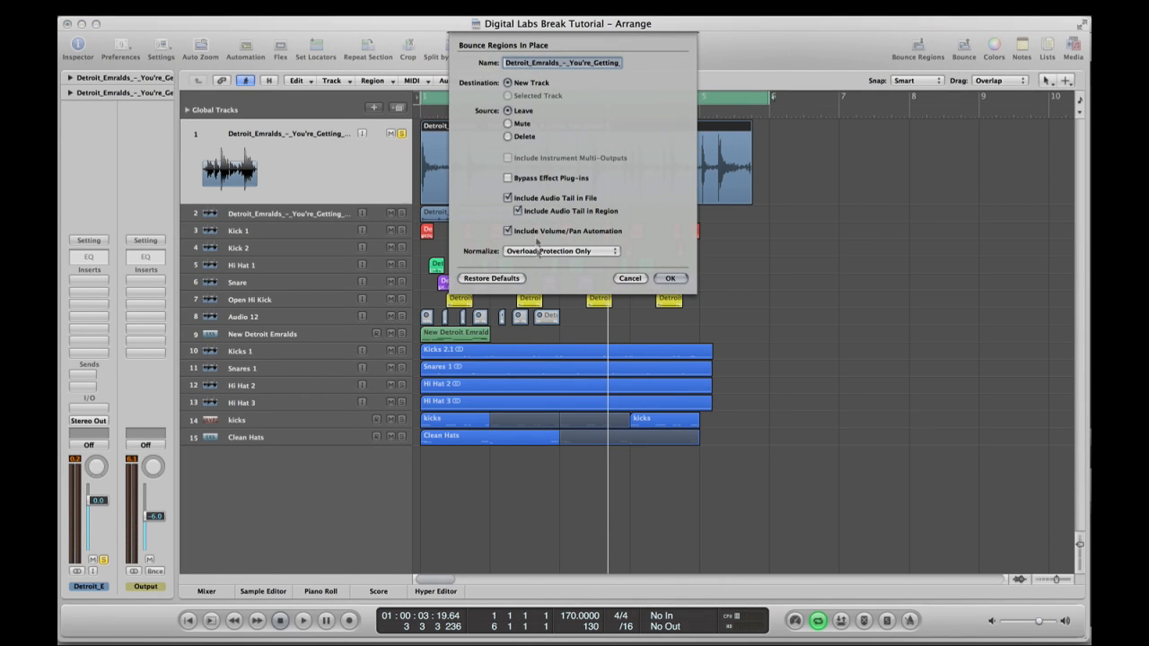
pyautogui.click(666, 278)
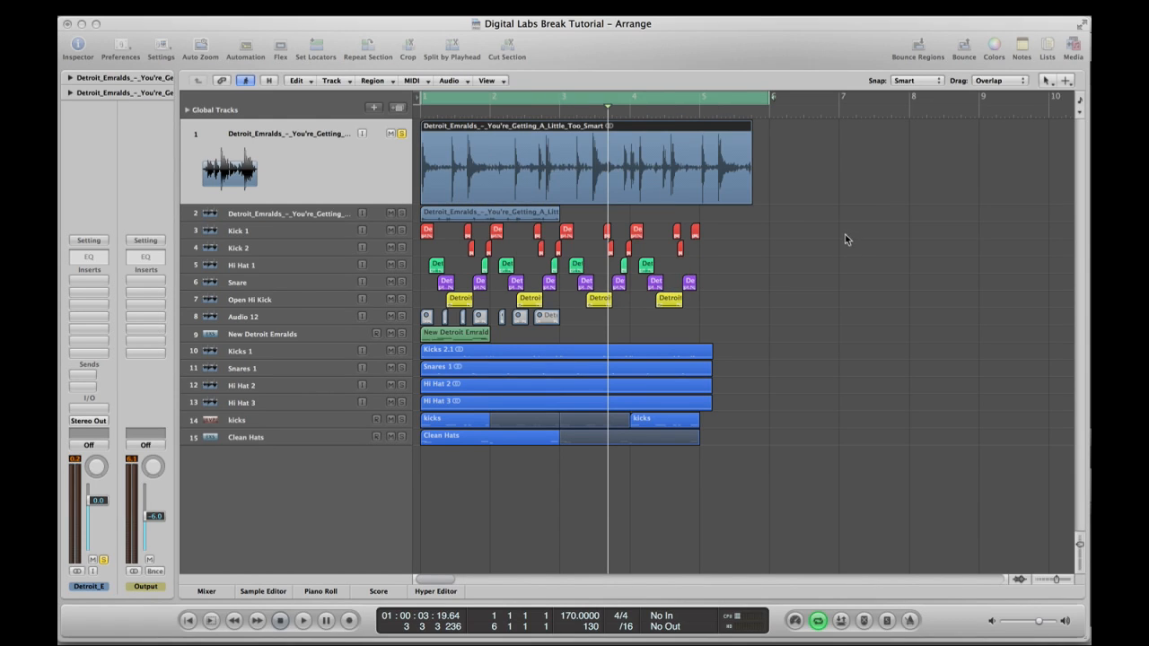
pyautogui.click(839, 148)
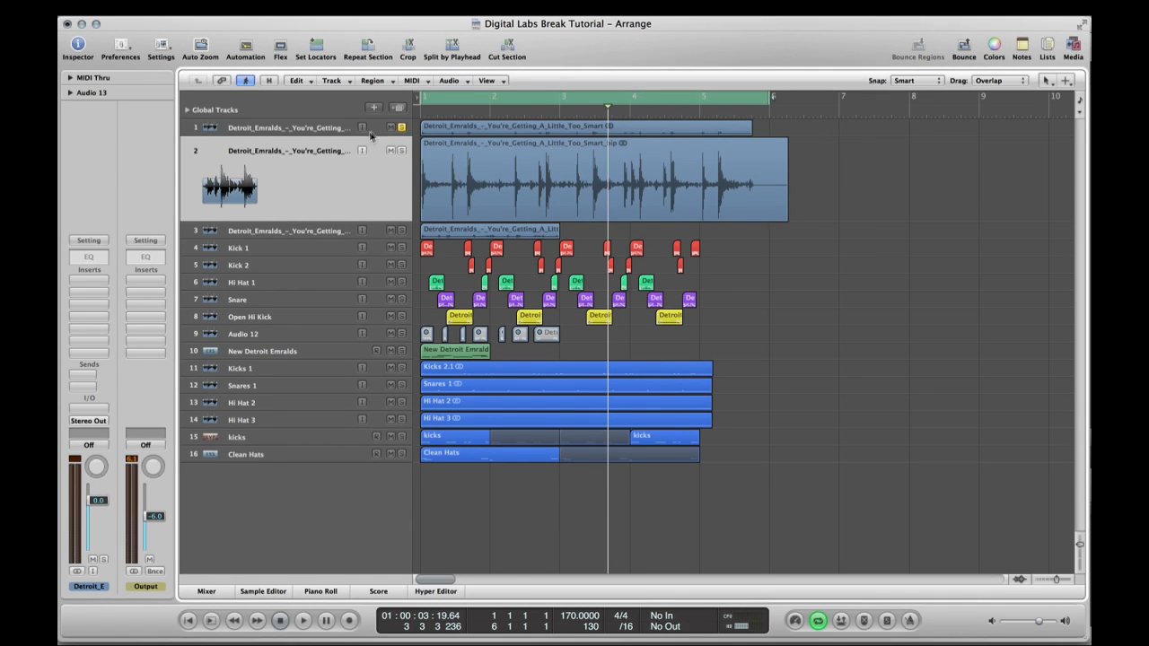
# Turn off solo on the original break's track, and select and solo the bounced track below it
pyautogui.click(460, 130)
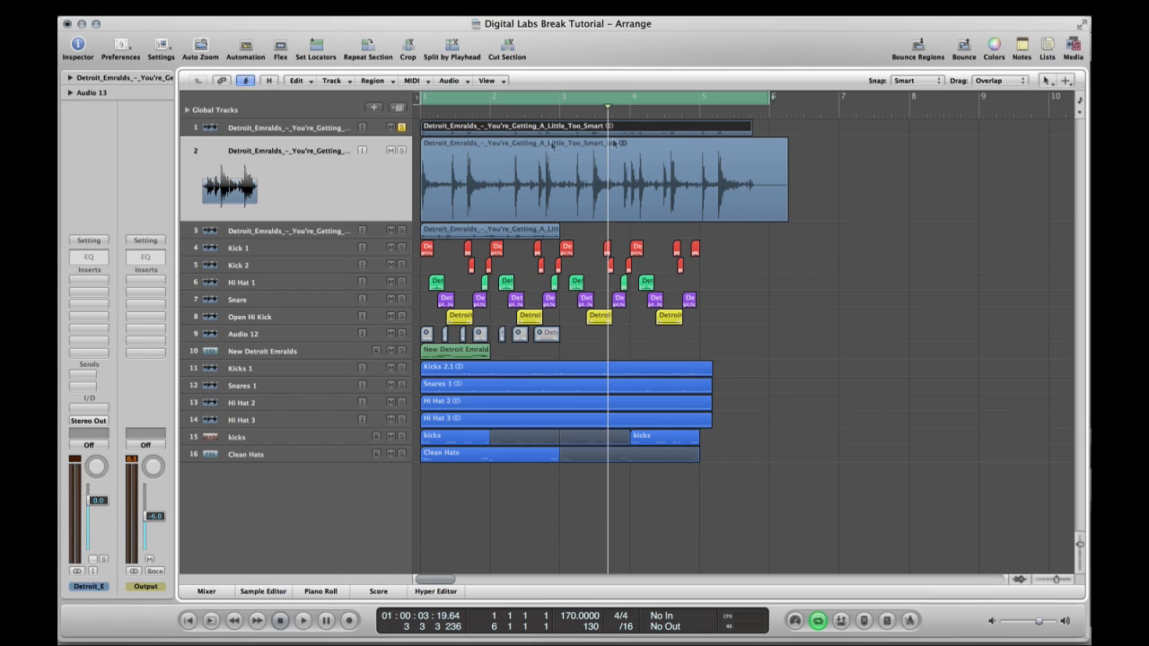
pyautogui.click(278, 132)
pyautogui.click(826, 149)
pyautogui.click(653, 161)
pyautogui.click(400, 134)
pyautogui.click(313, 217)
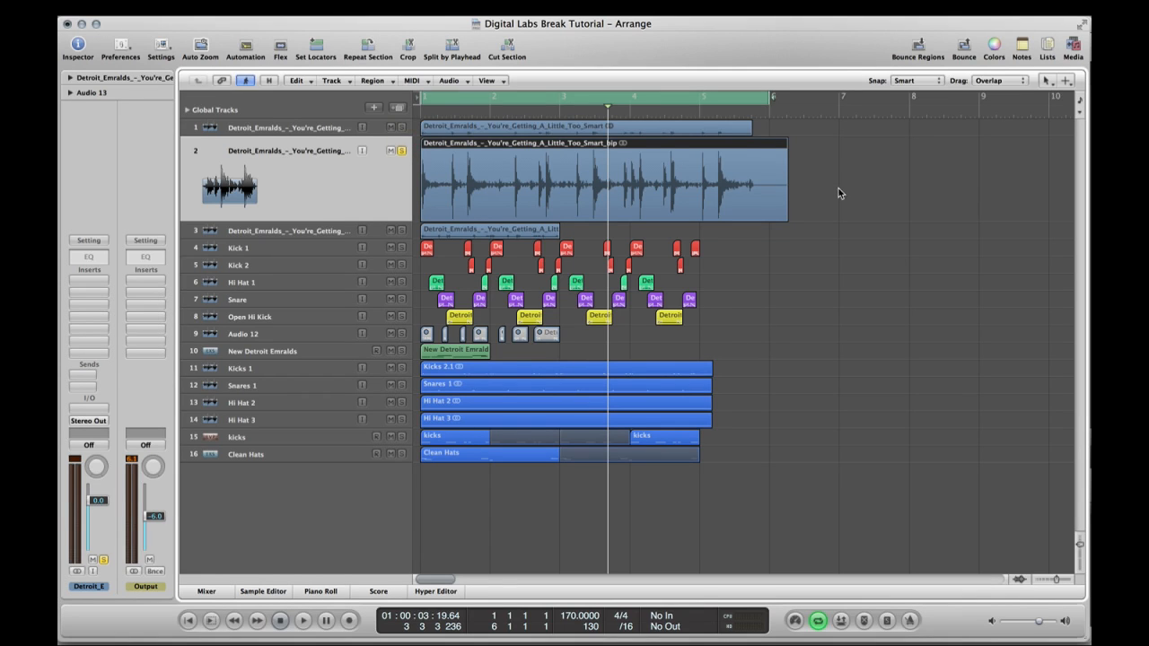
# Trim the end of the bounced region back to just past beat 3 of bar 4
pyautogui.click(1065, 585)
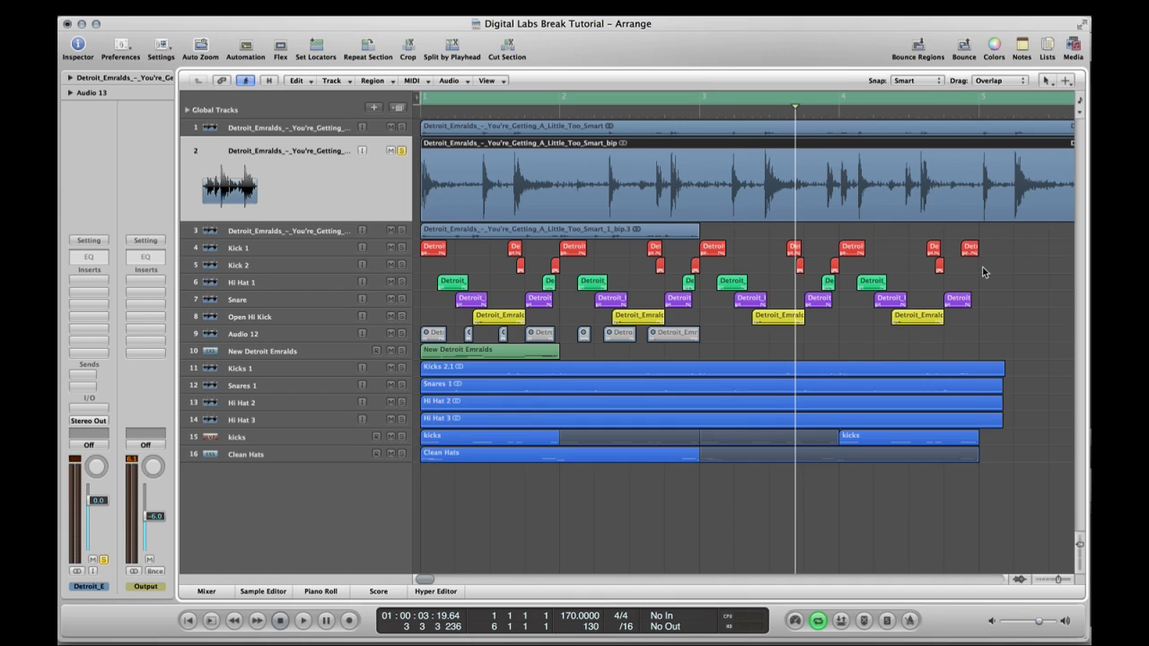
pyautogui.hscroll(5, 980, 268)
pyautogui.moveTo(1037, 216); pyautogui.dragTo(803, 209)
# Fine-tune the bounced region's end point in the Sample Editor to fall right before the next drum hit
pyautogui.doubleClick(788, 204)
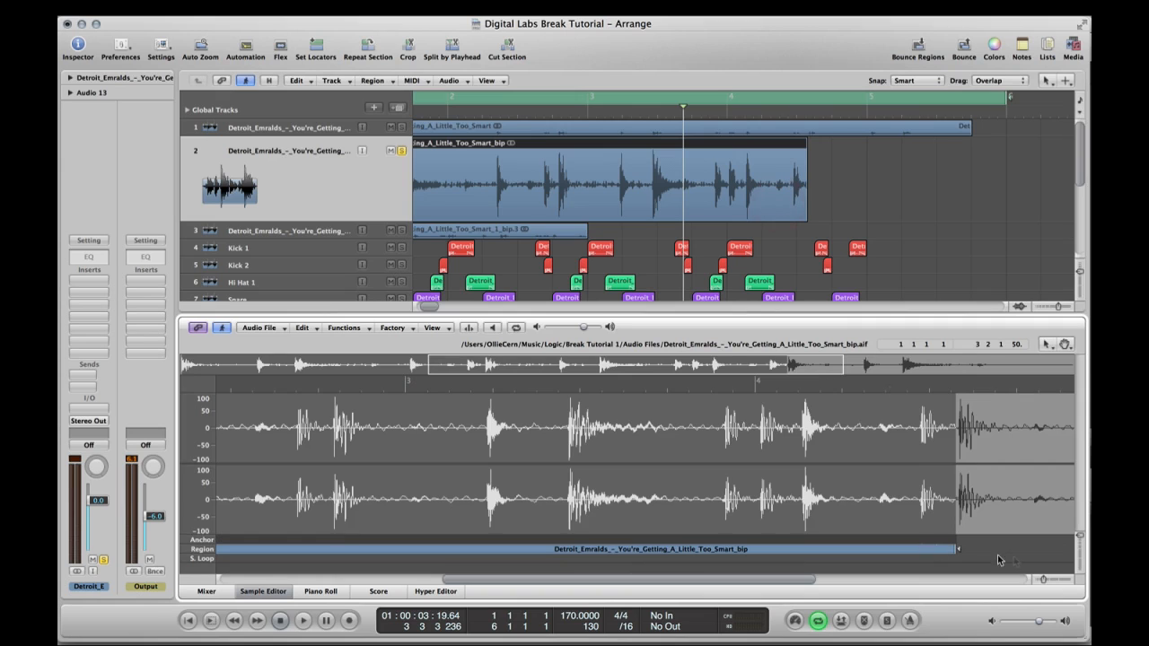
pyautogui.click(1064, 579)
pyautogui.moveTo(951, 549); pyautogui.dragTo(1043, 549)
pyautogui.doubleClick(989, 315)
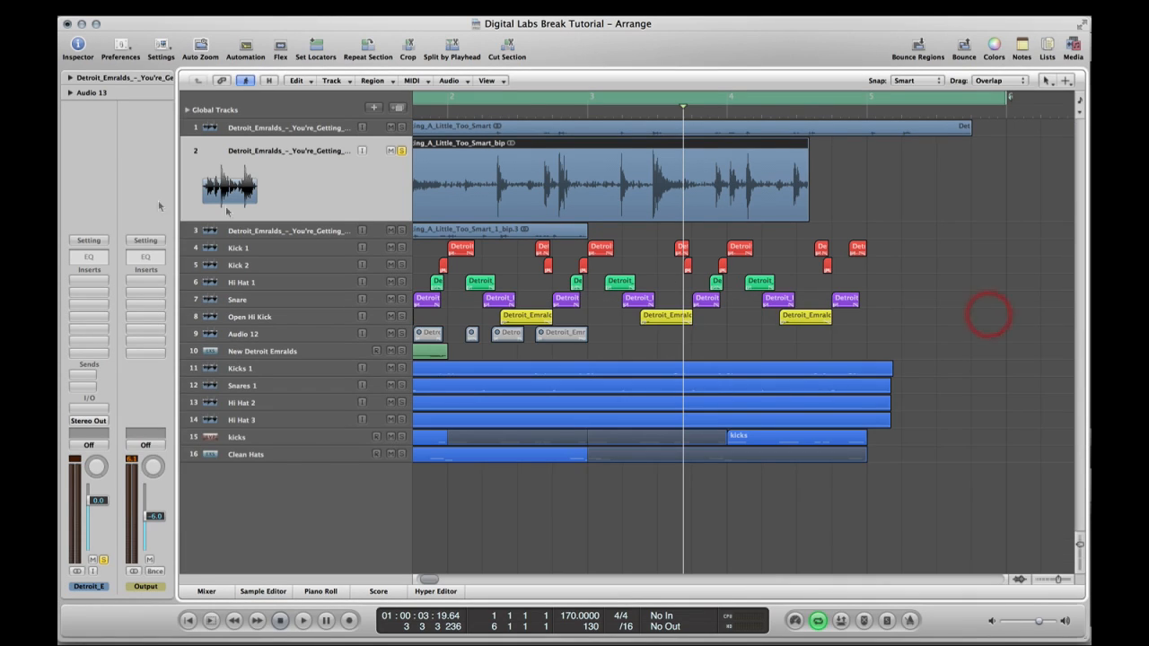
# Add a short fade-out to the end of the bounced region through its region parameters
pyautogui.click(71, 78)
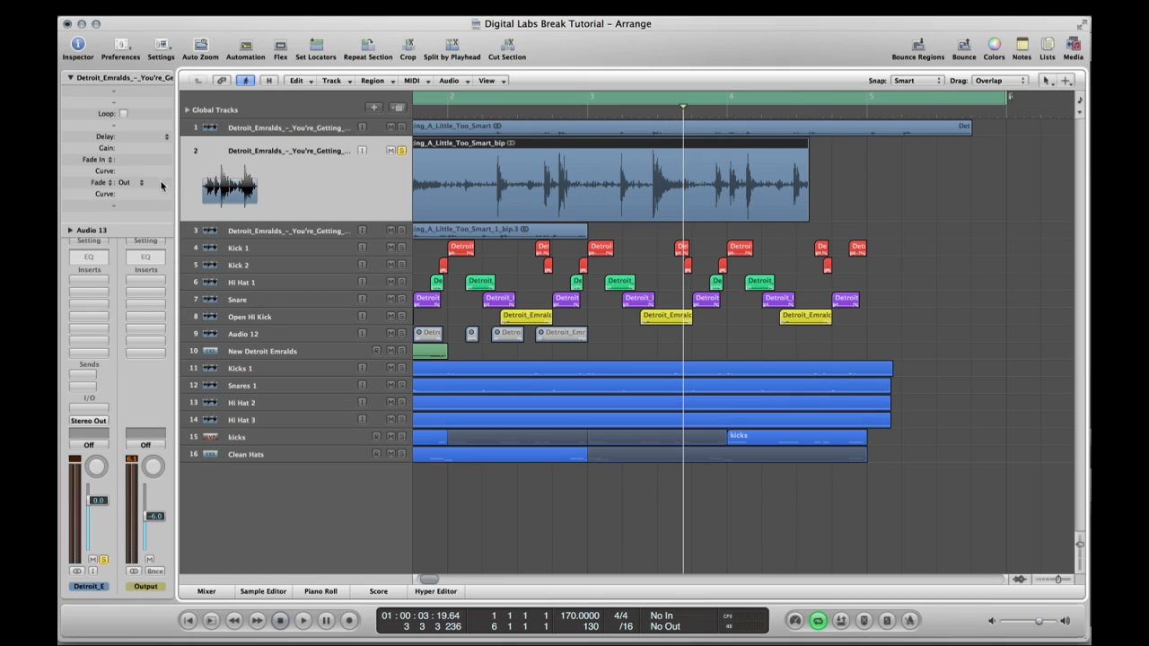
pyautogui.moveTo(163, 182)
pyautogui.mouseDown()
pyautogui.moveTo(158, 158)
pyautogui.moveTo(163, 185)
pyautogui.mouseUp()
pyautogui.click(164, 181)
pyautogui.click(71, 78)
# Compare the trimmed bounced region with the shorter break on the track below, leaving the bounced track selected
pyautogui.hscroll(-3, 895, 200)
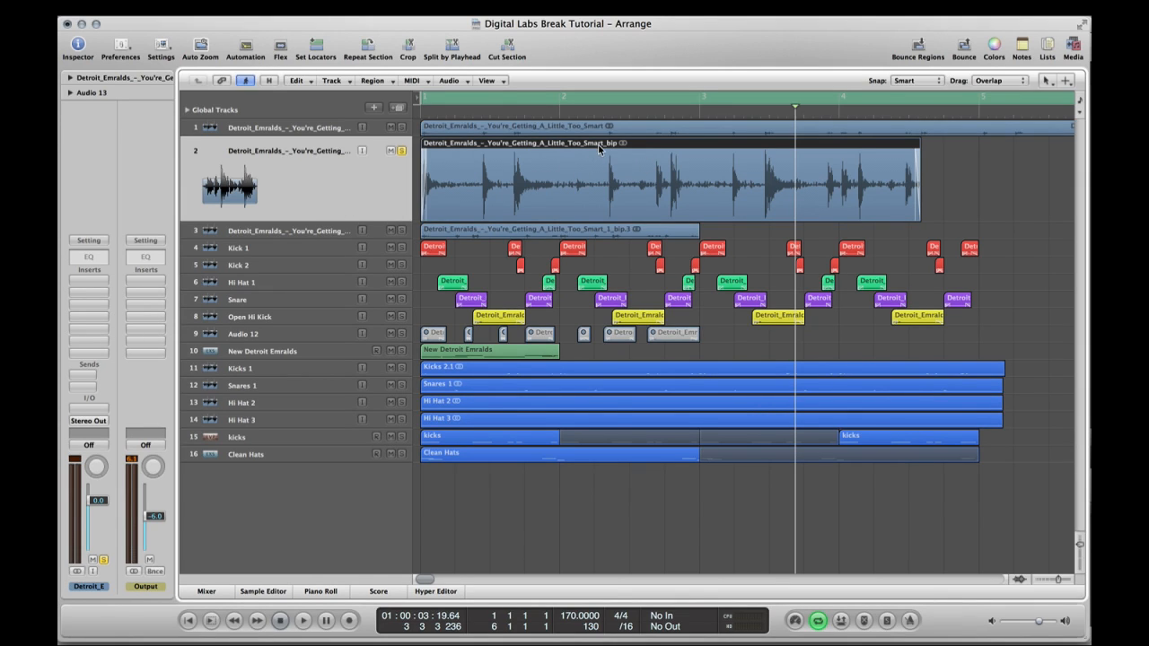
pyautogui.click(303, 231)
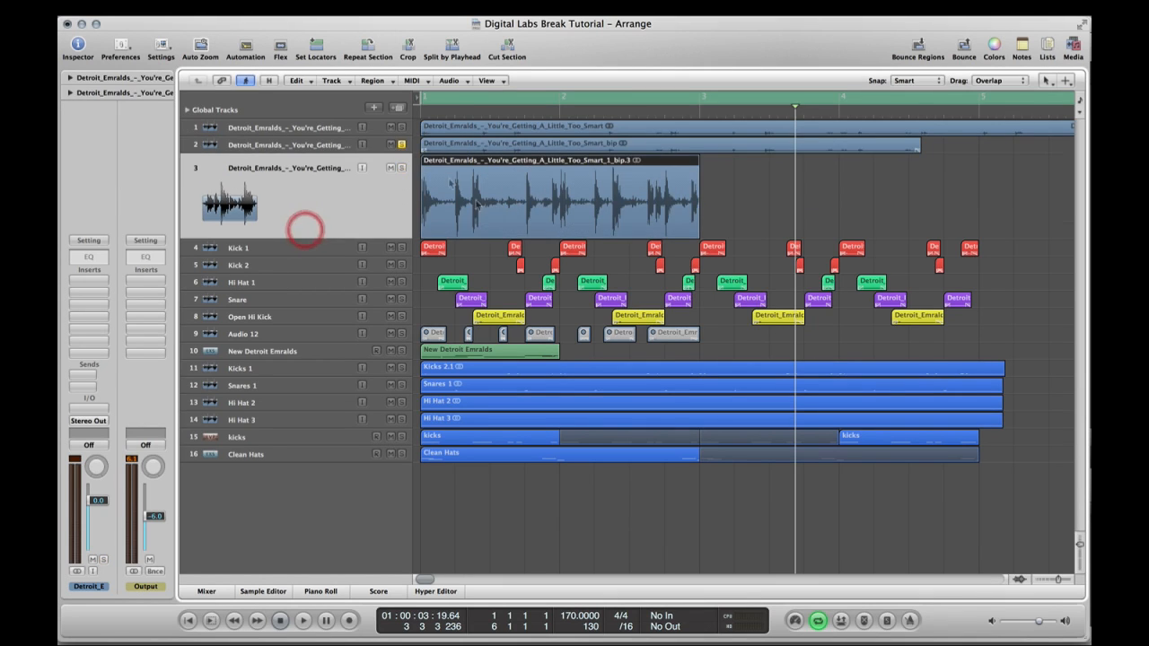
pyautogui.click(321, 150)
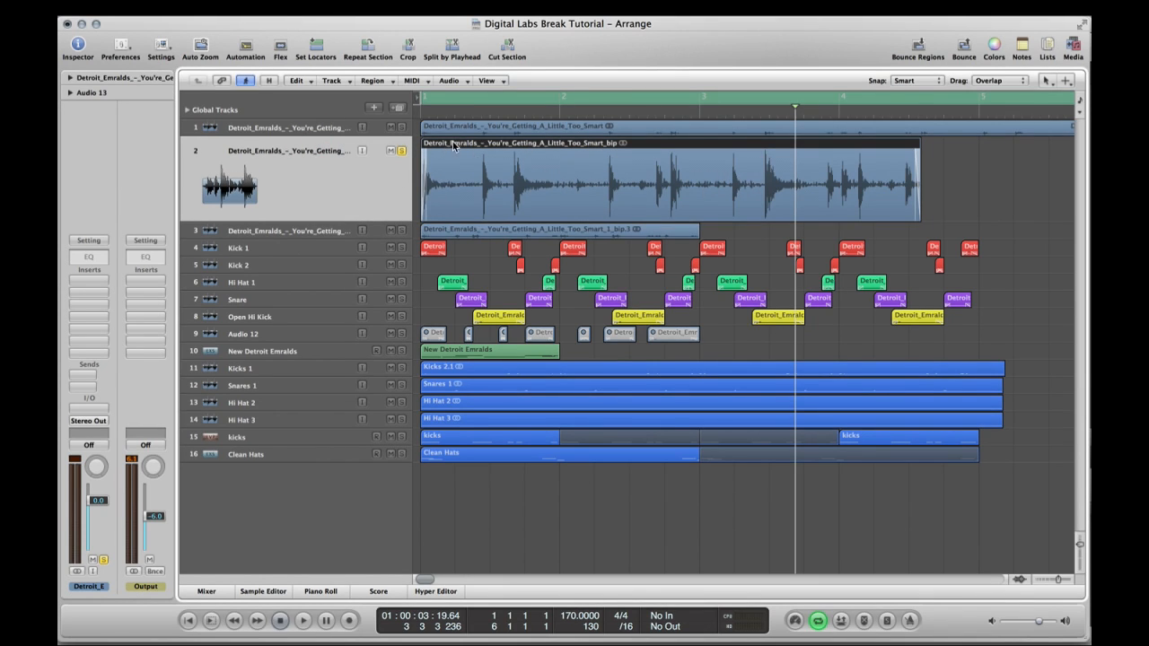
# Open the bounced region in the Sample Editor and bring up the Time and Pitch Machine, keeping its window clear of the waveform
pyautogui.doubleClick(556, 146)
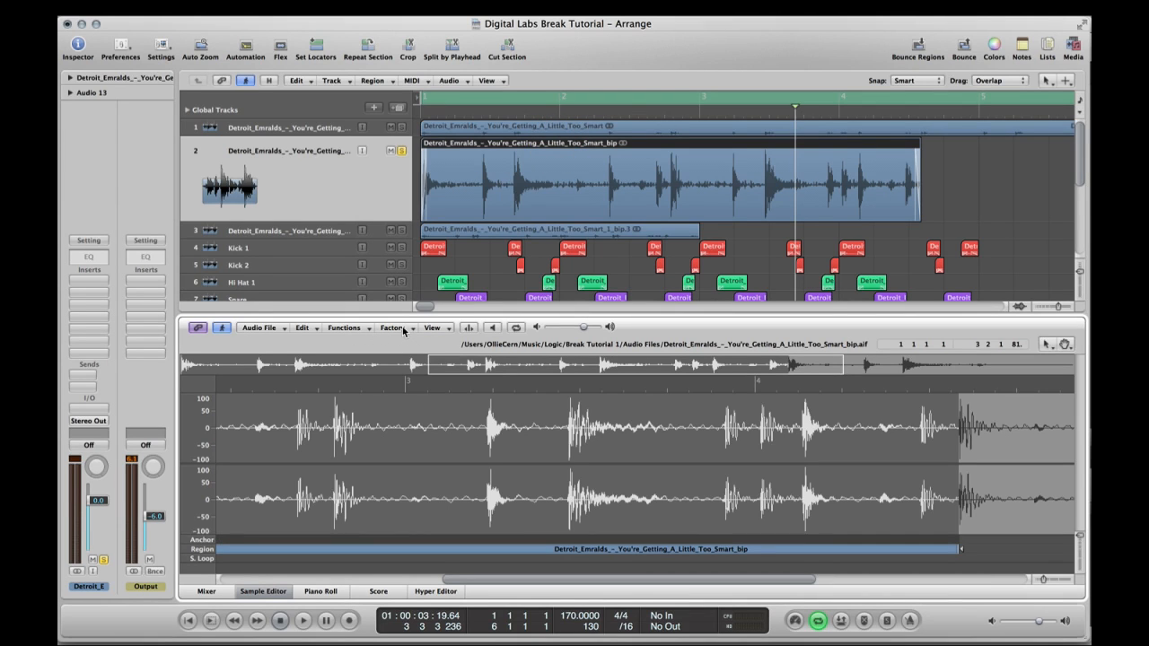
pyautogui.click(403, 329)
pyautogui.click(406, 341)
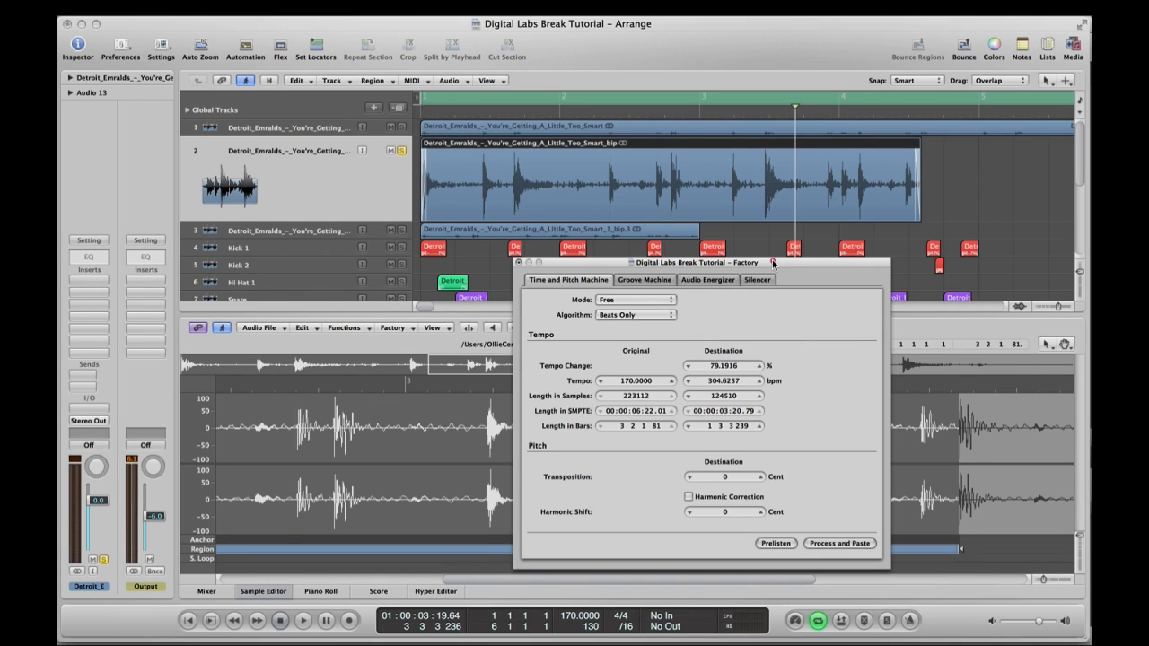
pyautogui.moveTo(771, 263); pyautogui.dragTo(755, 180)
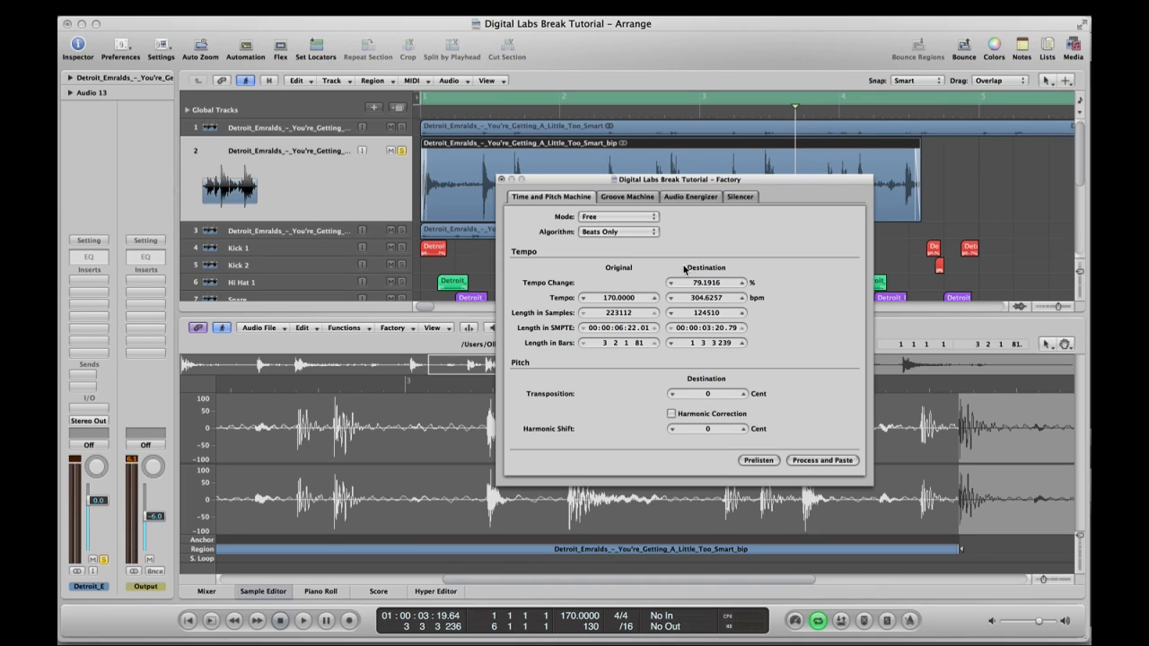
# Try the Classic mode against the Free mode in the Time and Pitch Machine
pyautogui.click(622, 217)
pyautogui.click(623, 218)
pyautogui.click(623, 218)
pyautogui.click(623, 217)
pyautogui.click(621, 217)
pyautogui.click(619, 217)
pyautogui.click(623, 220)
pyautogui.click(619, 205)
pyautogui.click(619, 216)
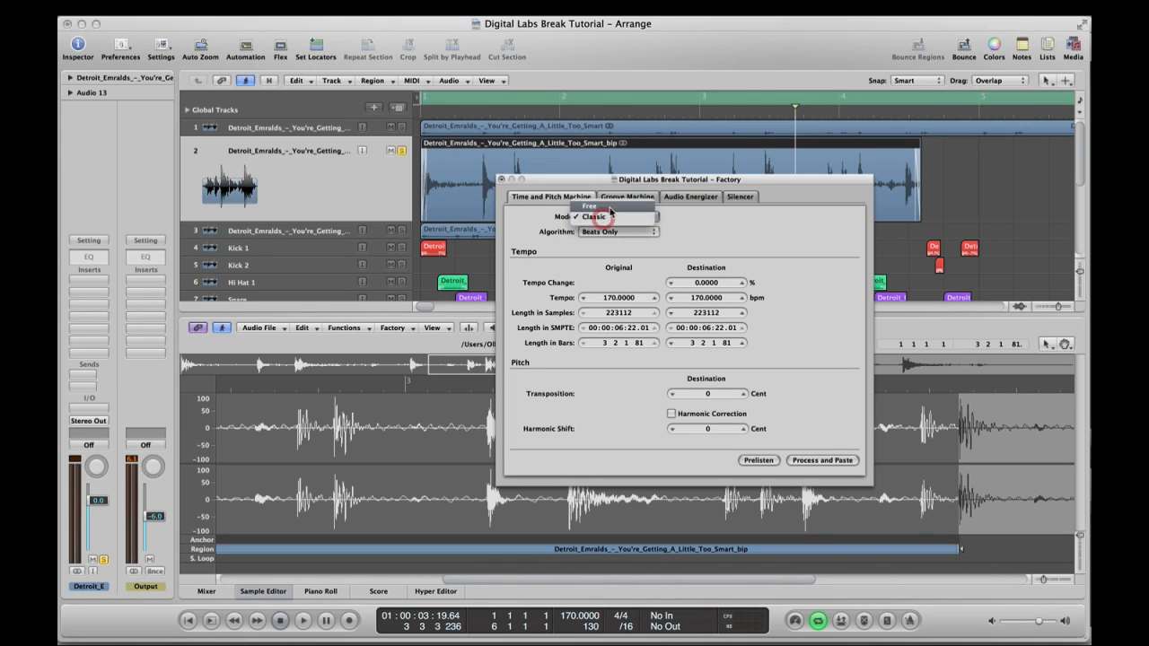
pyautogui.click(610, 206)
pyautogui.click(627, 218)
pyautogui.click(625, 231)
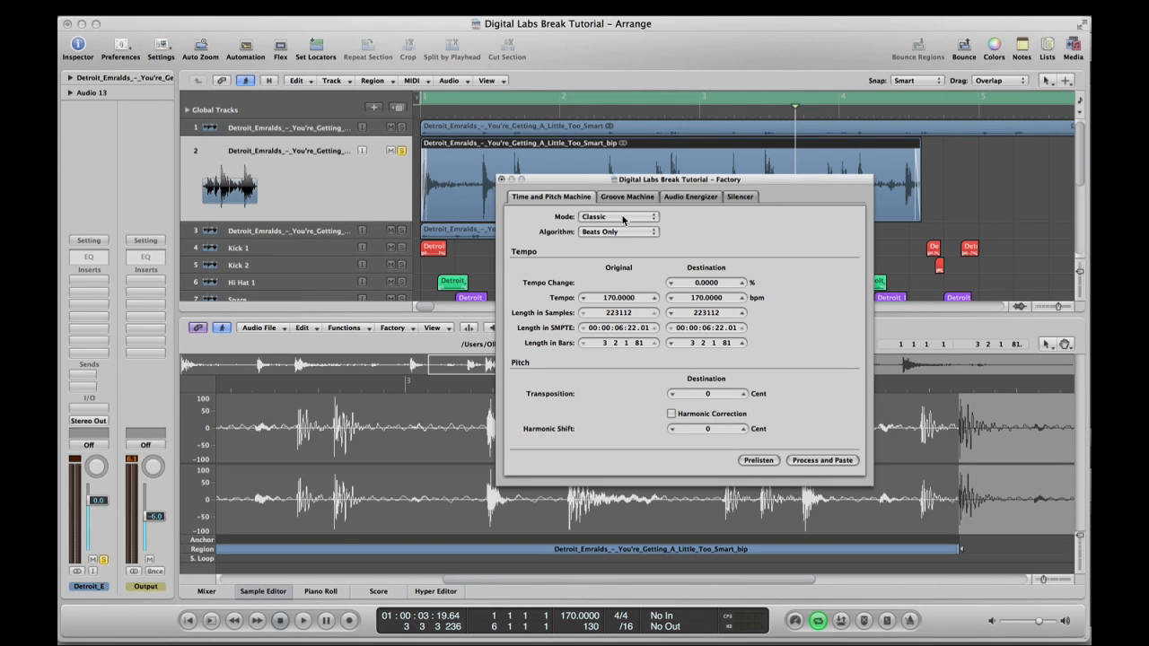
# Set the Time and Pitch Machine to Free mode and keep Beats Only as the algorithm after reviewing the alternatives
pyautogui.click(617, 219)
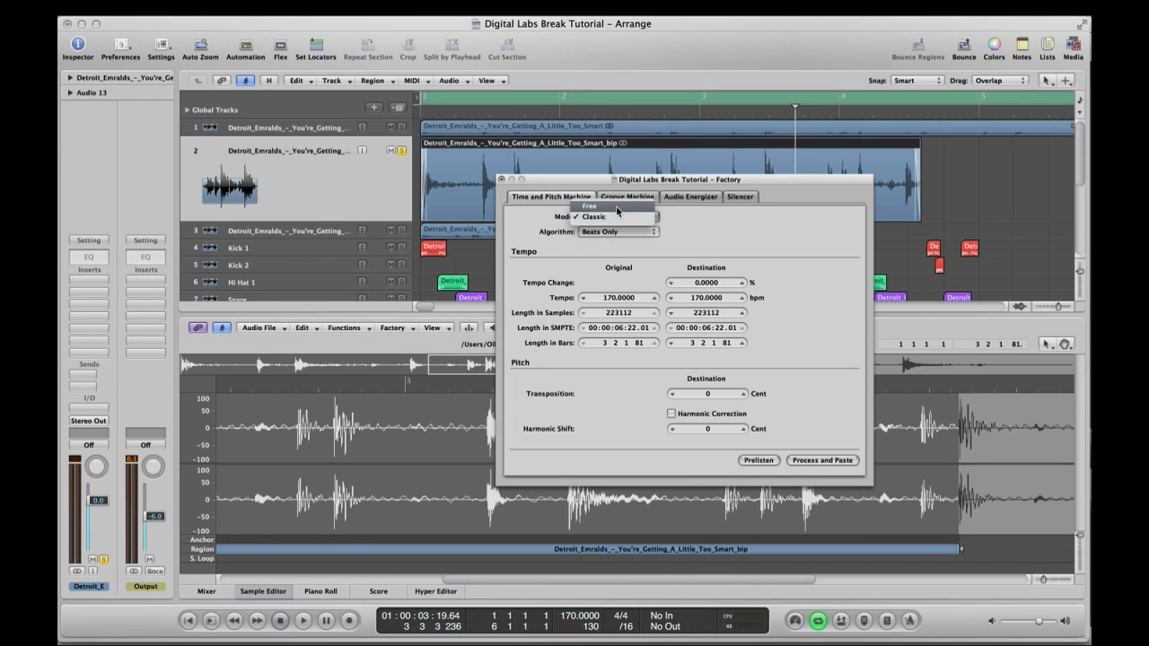
pyautogui.click(619, 231)
pyautogui.click(620, 235)
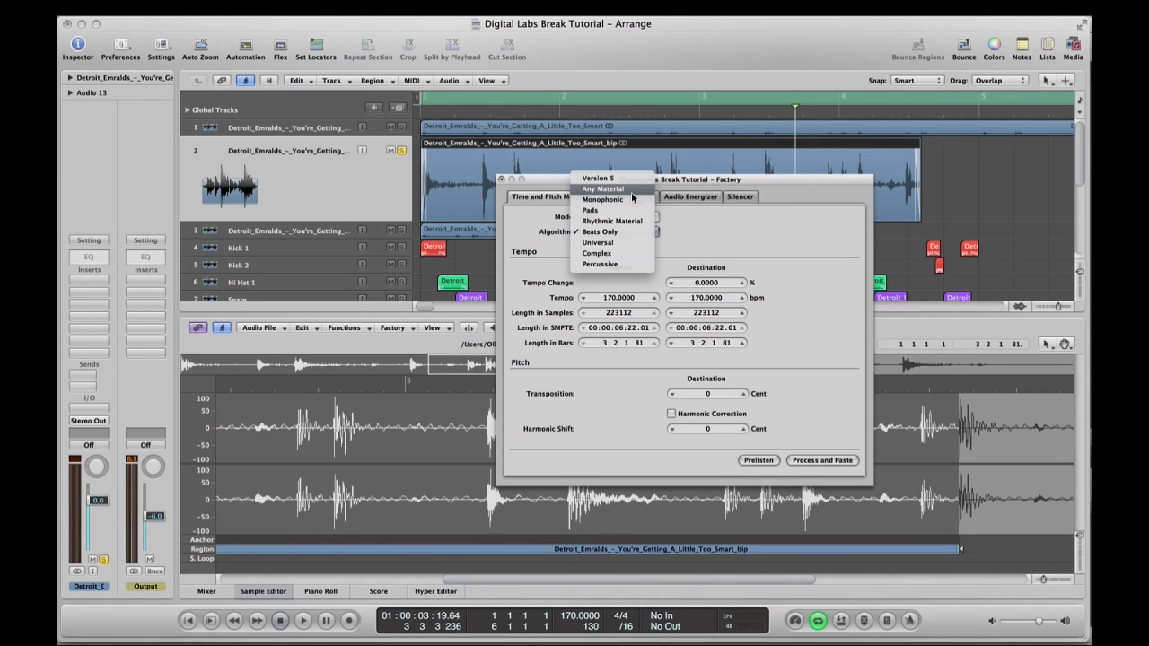
pyautogui.click(615, 231)
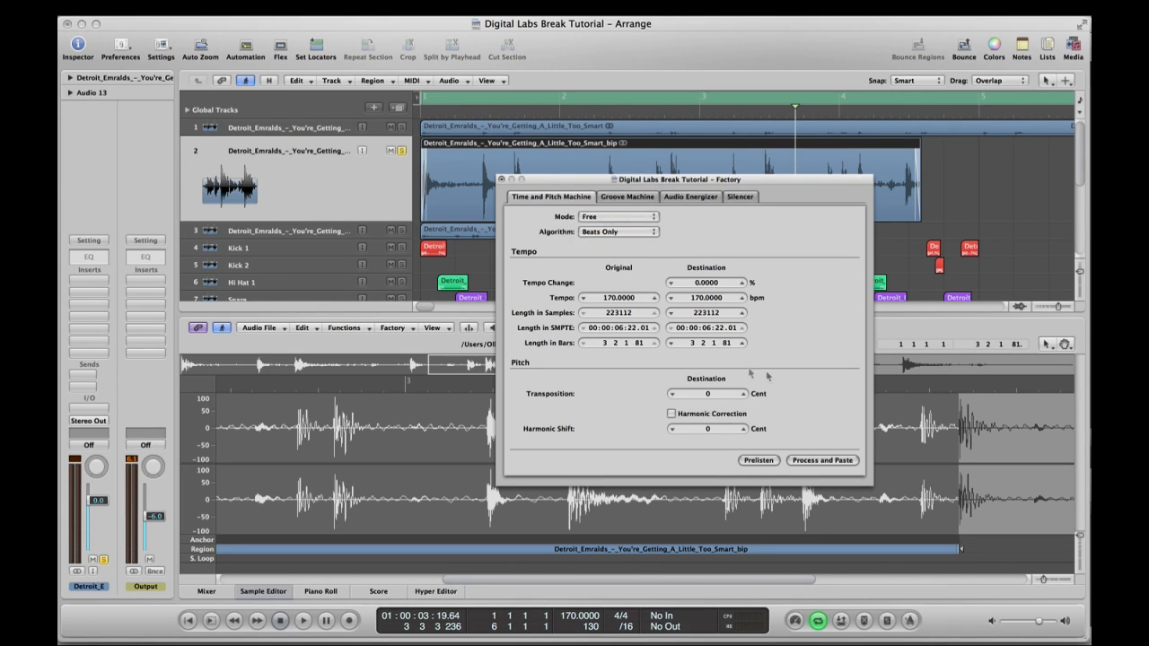
# Set the destination length in bars to 2 0 0 0 for the bounced region
pyautogui.click(700, 344)
pyautogui.click(723, 344)
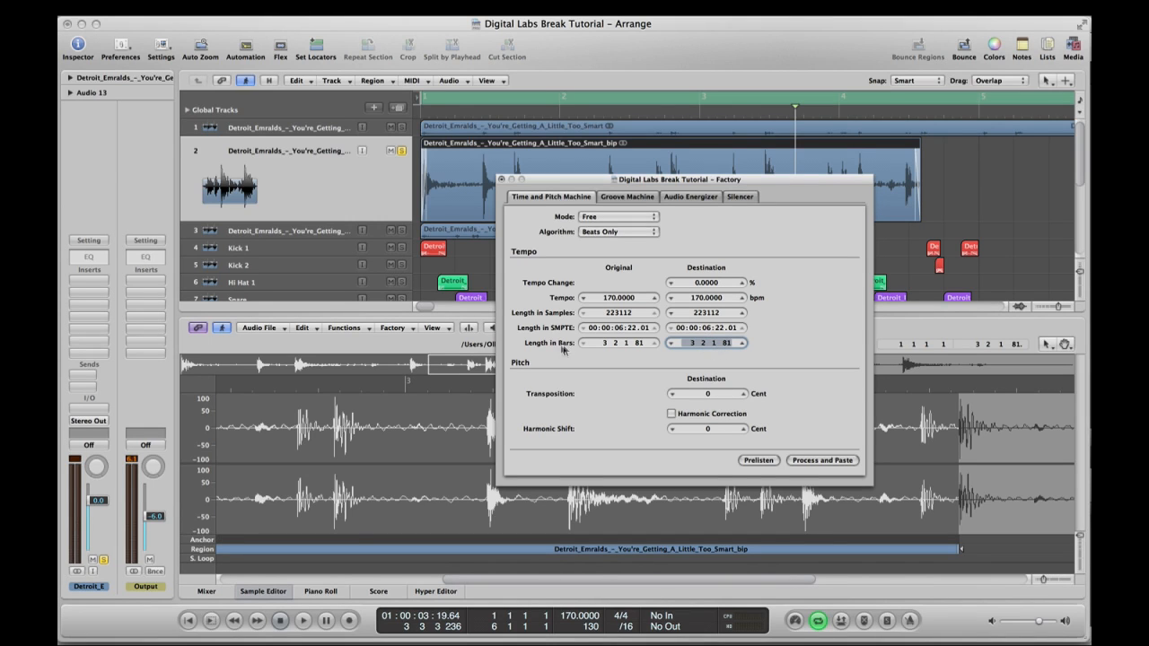
pyautogui.moveTo(713, 186); pyautogui.dragTo(606, 231)
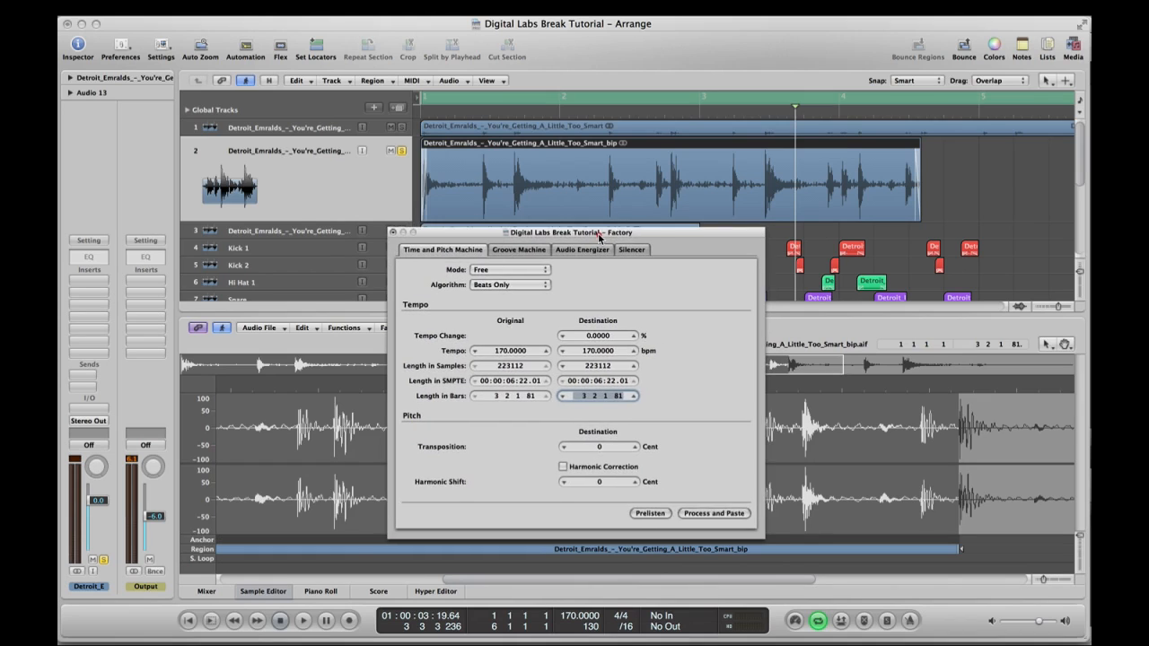
pyautogui.click(604, 230)
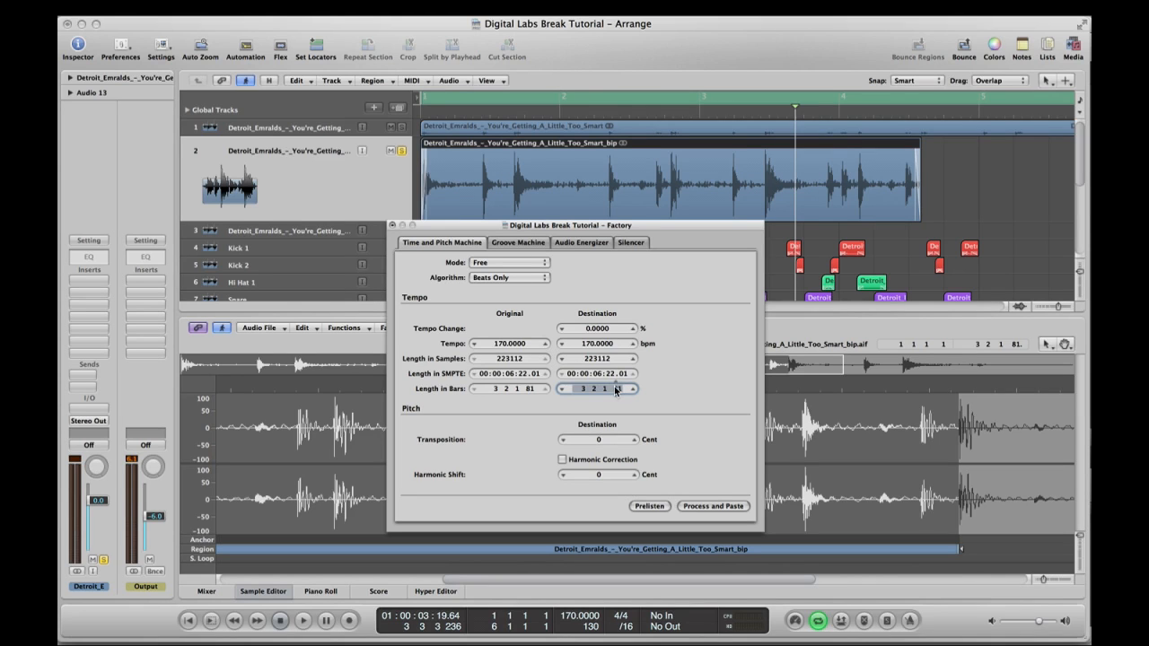
pyautogui.write('2')
pyautogui.press('Tab')
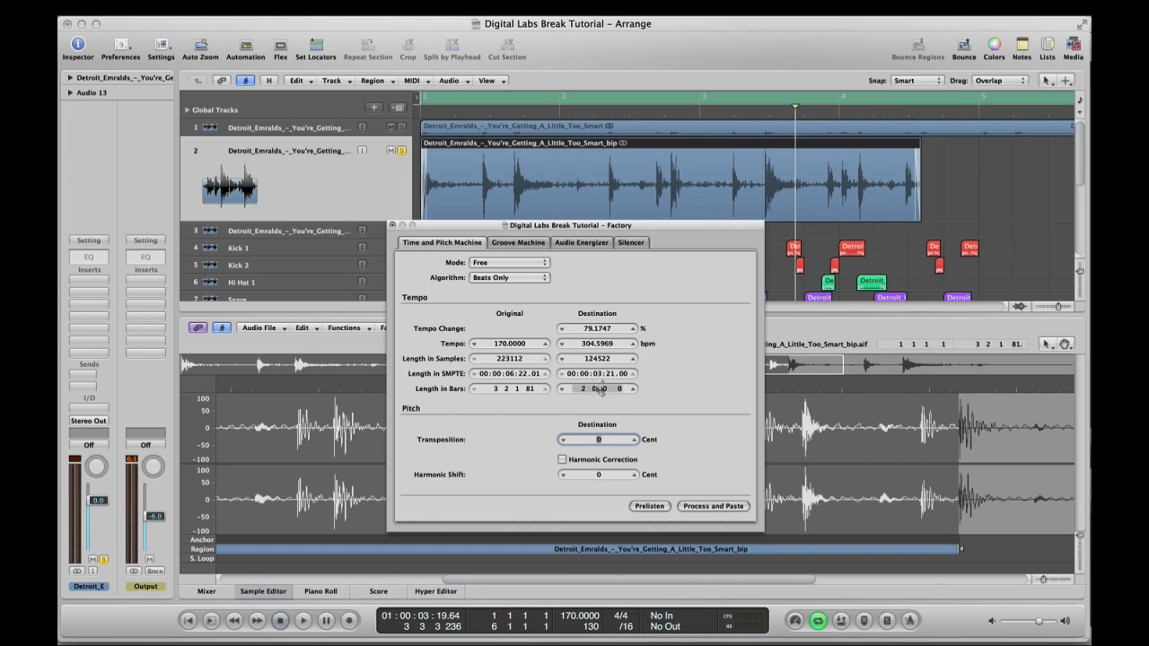
# Process and paste the time compression onto the bounced region, and close the Factory window
pyautogui.moveTo(563, 228); pyautogui.dragTo(484, 239)
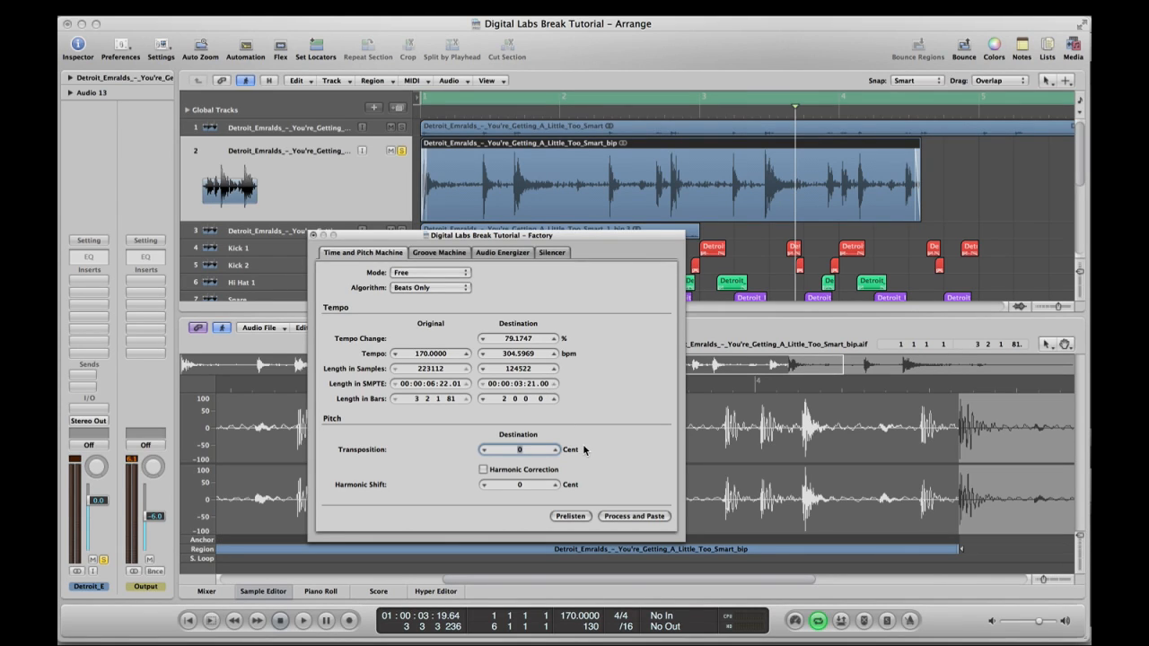
pyautogui.moveTo(512, 235); pyautogui.dragTo(460, 220)
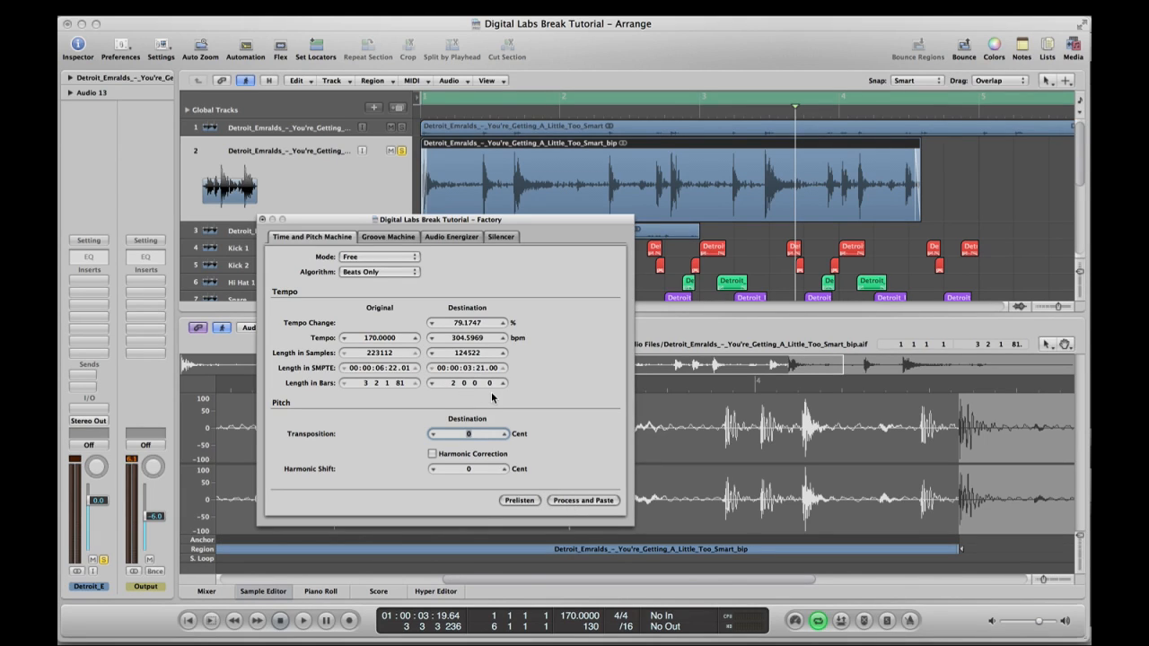
pyautogui.click(585, 501)
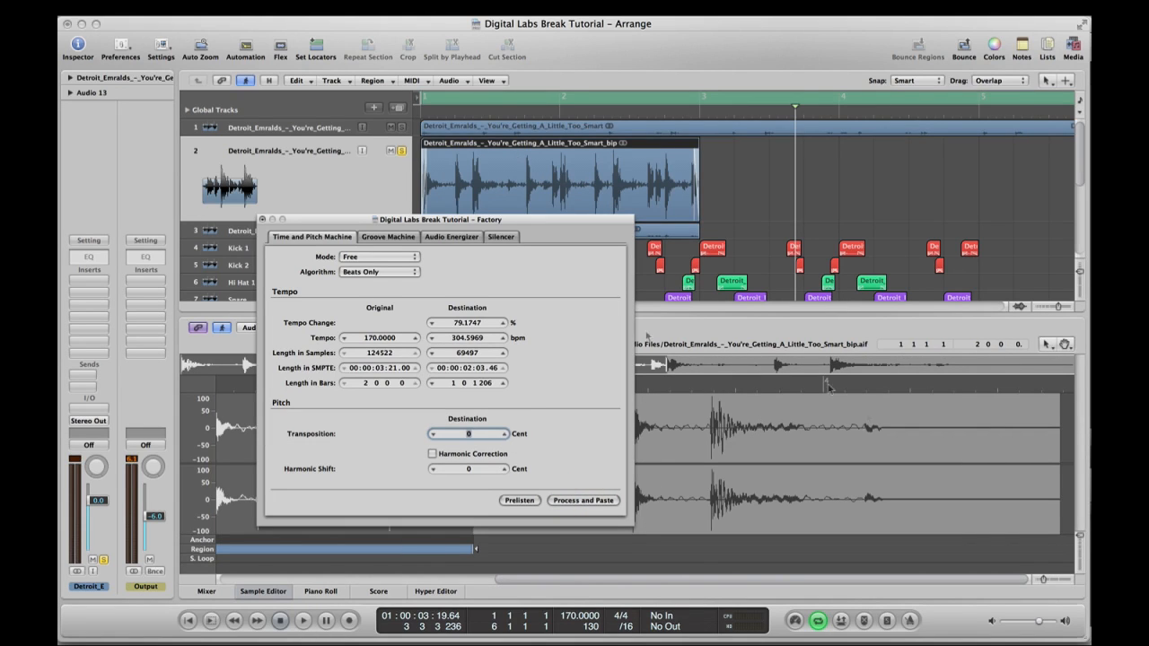
pyautogui.click(261, 220)
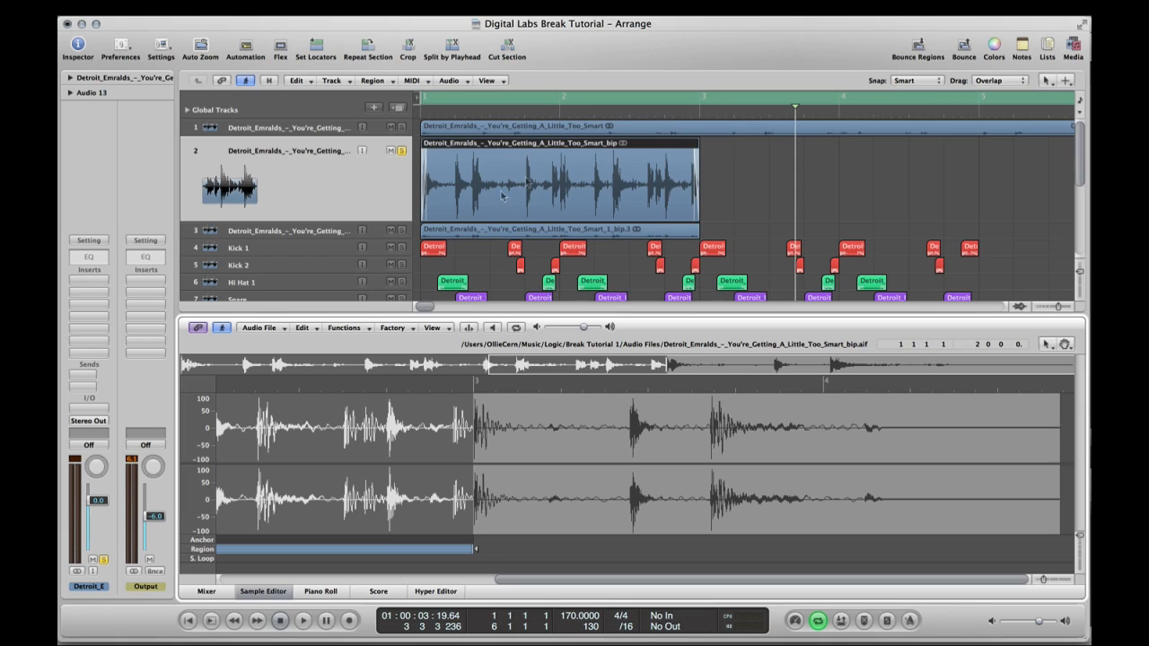
# Set the cycle range from bar 1 to bar 3, play back the sped-up break, and close the Sample Editor
pyautogui.click(556, 95)
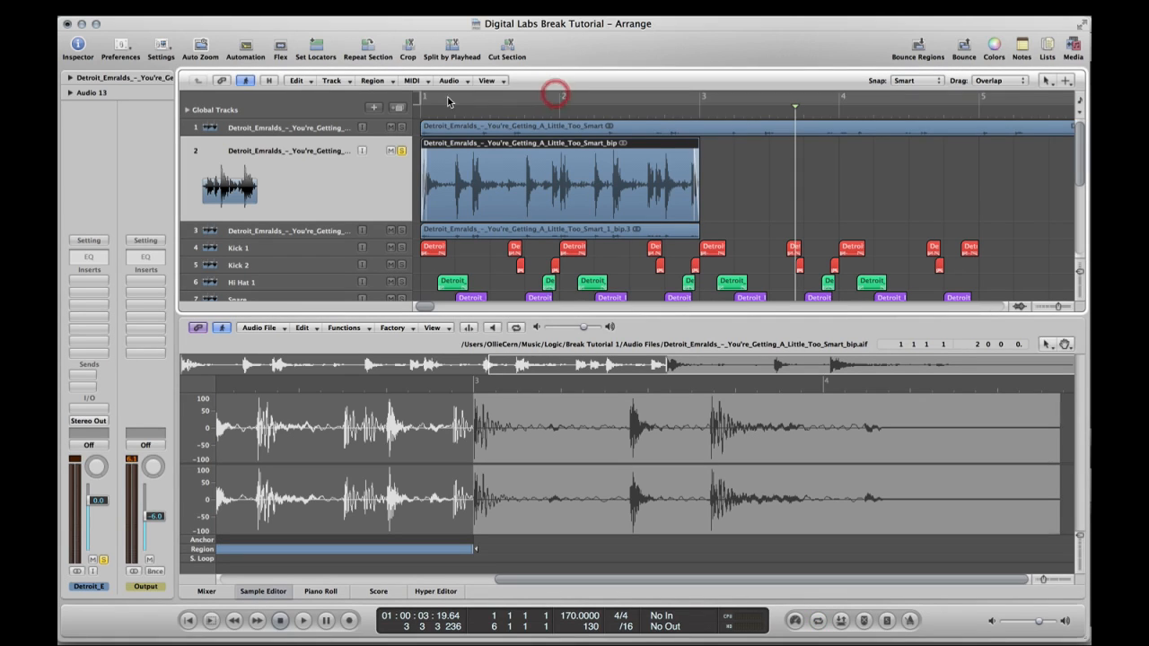
pyautogui.moveTo(435, 97); pyautogui.dragTo(702, 96)
pyautogui.press('space')
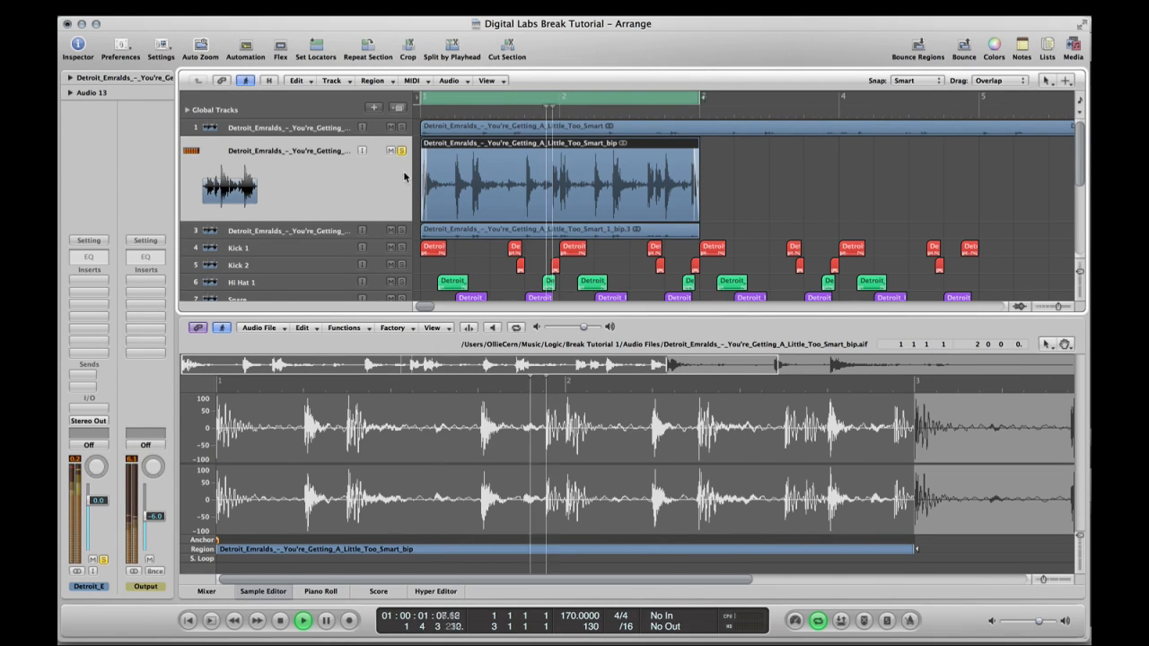
pyautogui.press('space')
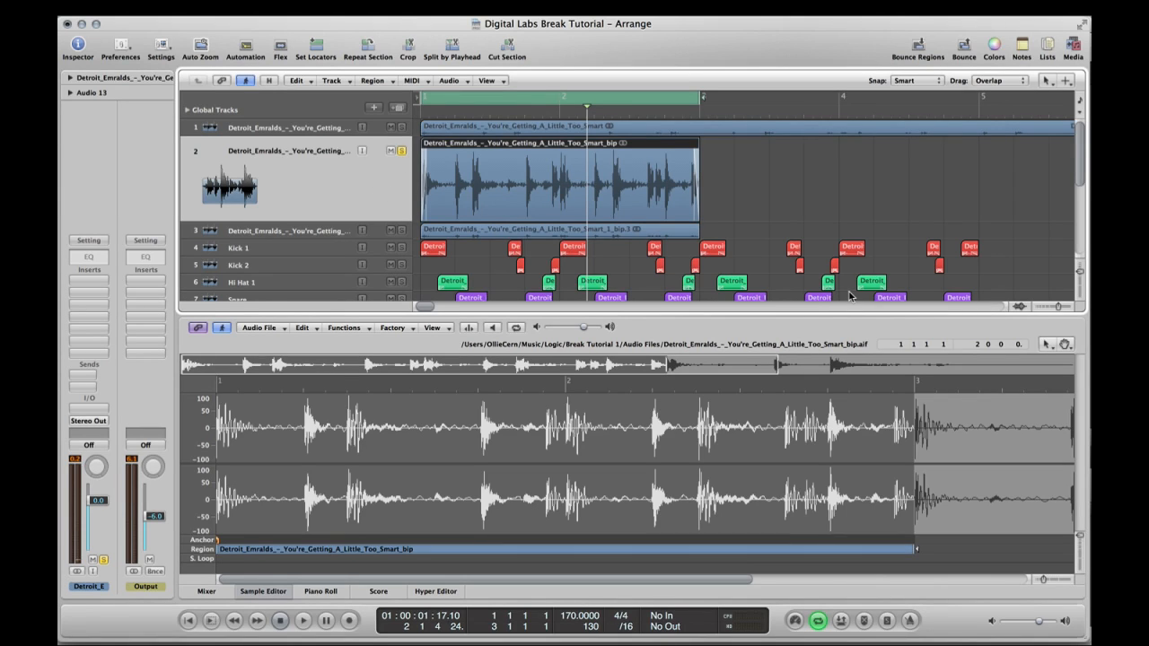
pyautogui.press('w')
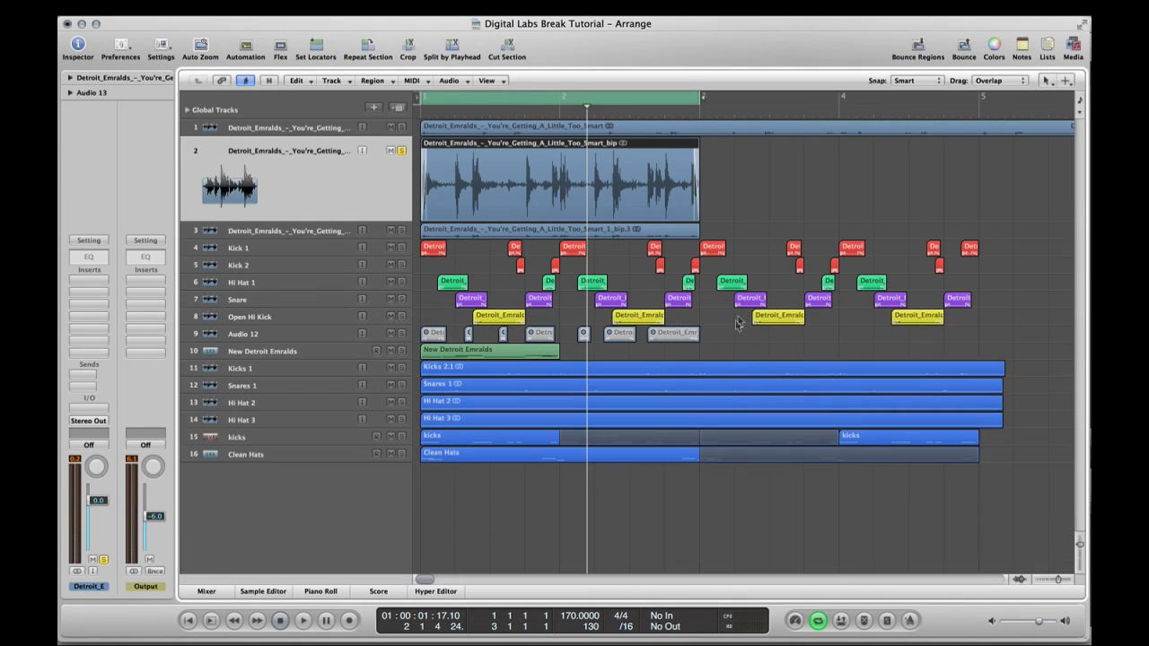
# Compare the original break's waveform on track 1 with the sped-up break on track 2 at close zoom
pyautogui.hotkey('ctrl', 'Left')
pyautogui.hotkey('ctrl', 'Left')
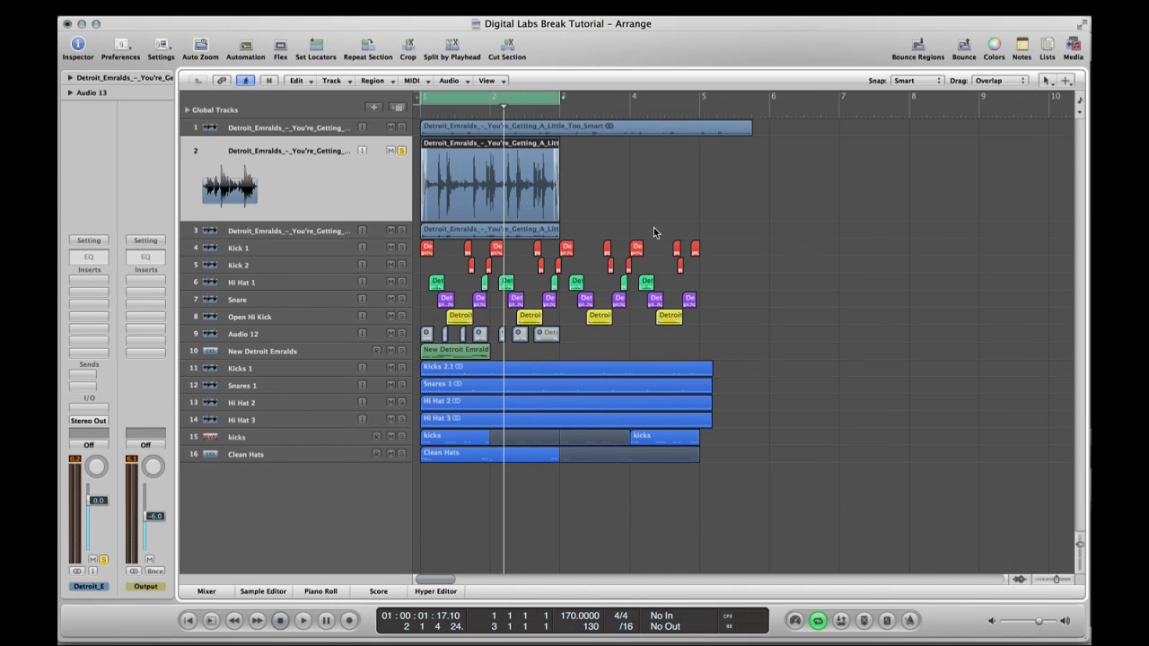
pyautogui.hotkey('ctrl', 'Right')
pyautogui.hotkey('ctrl', 'Right')
pyautogui.hscroll(-3, 648, 232)
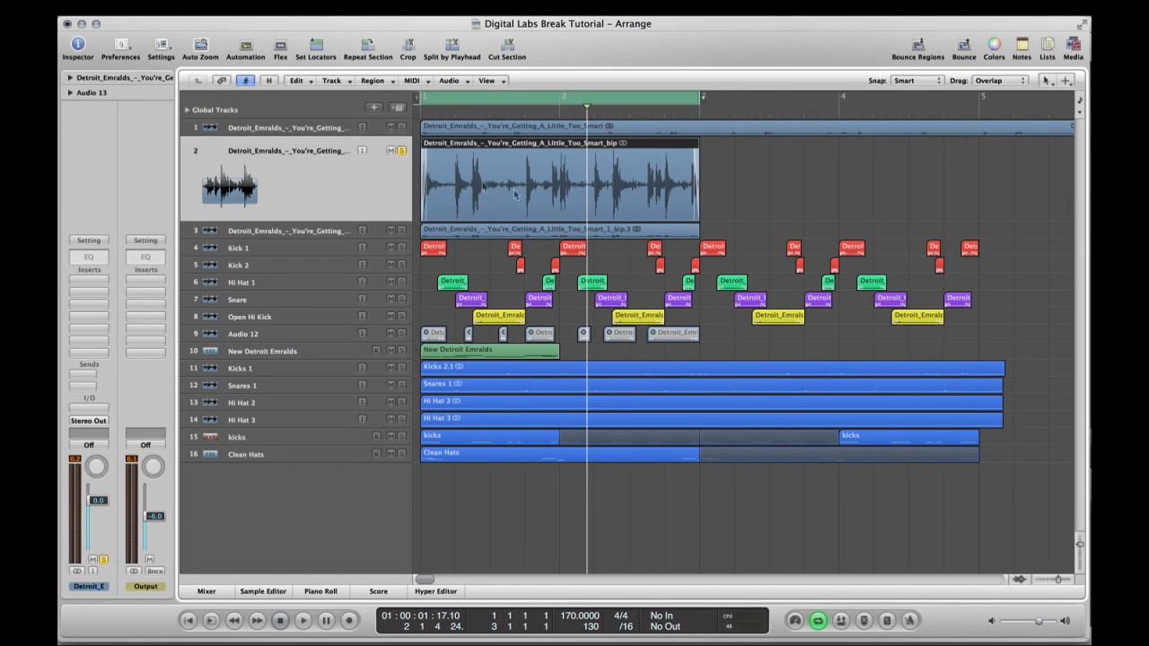
pyautogui.hotkey('ctrl', 'Right')
pyautogui.hotkey('ctrl', 'Right')
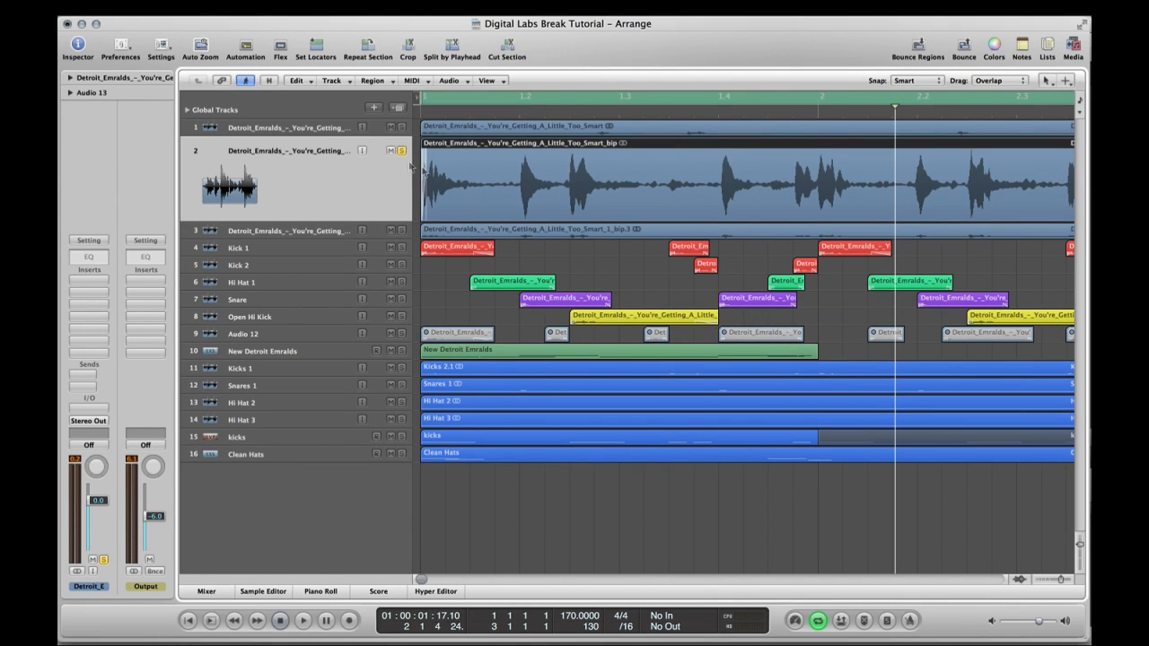
pyautogui.click(322, 132)
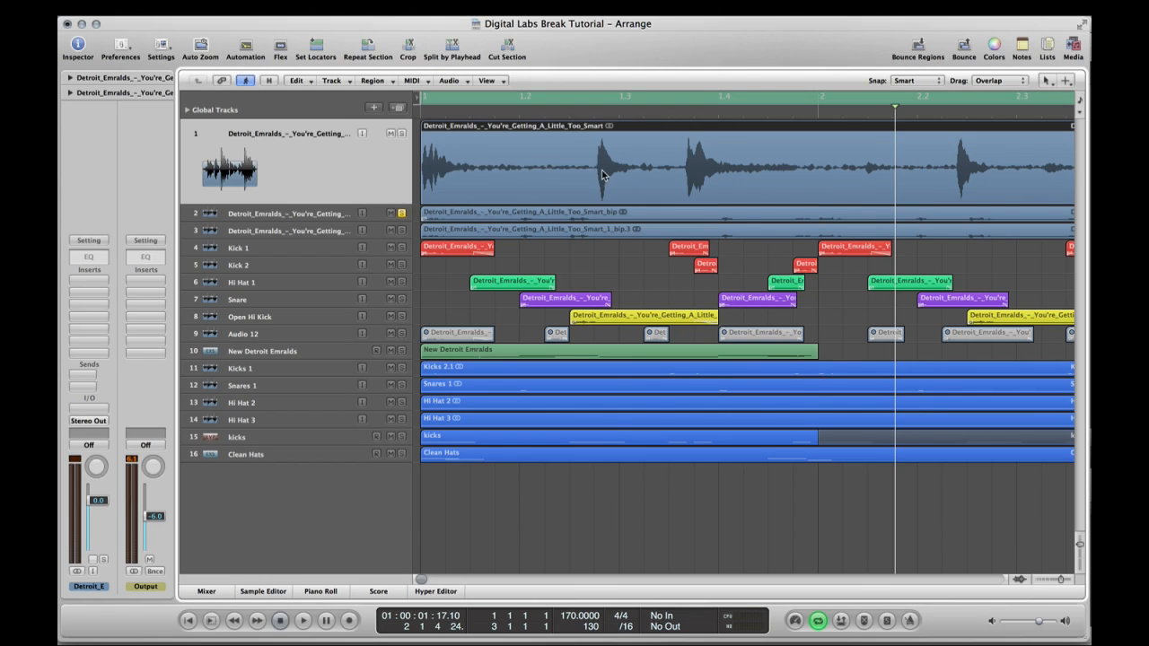
pyautogui.click(292, 215)
pyautogui.click(292, 215)
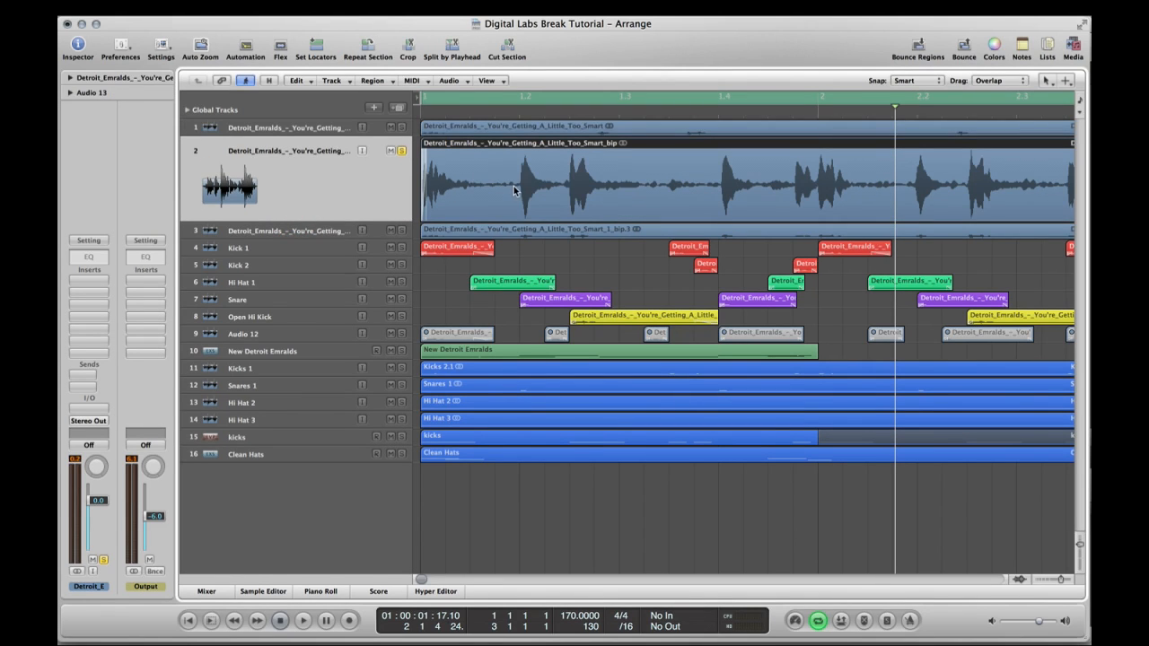